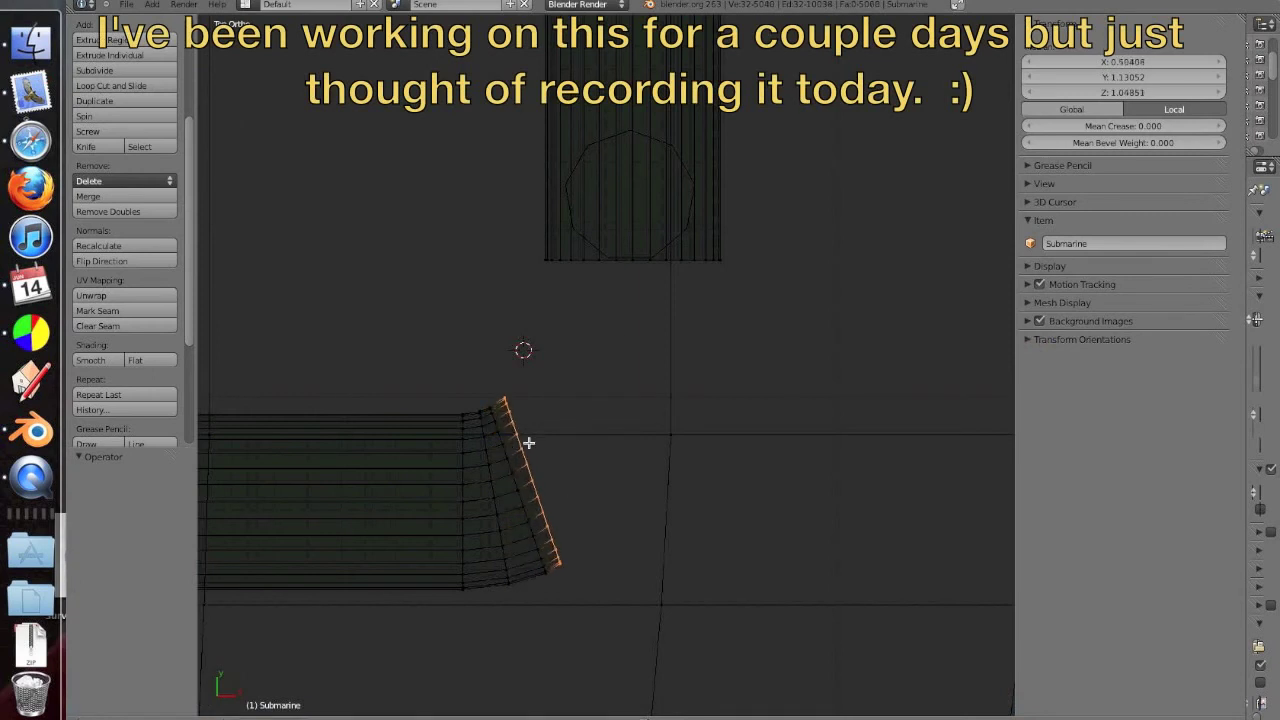
# Shift the bend's newly extruded end ring along Y.
pyautogui.moveTo(529, 477); pyautogui.dragTo(596, 484)
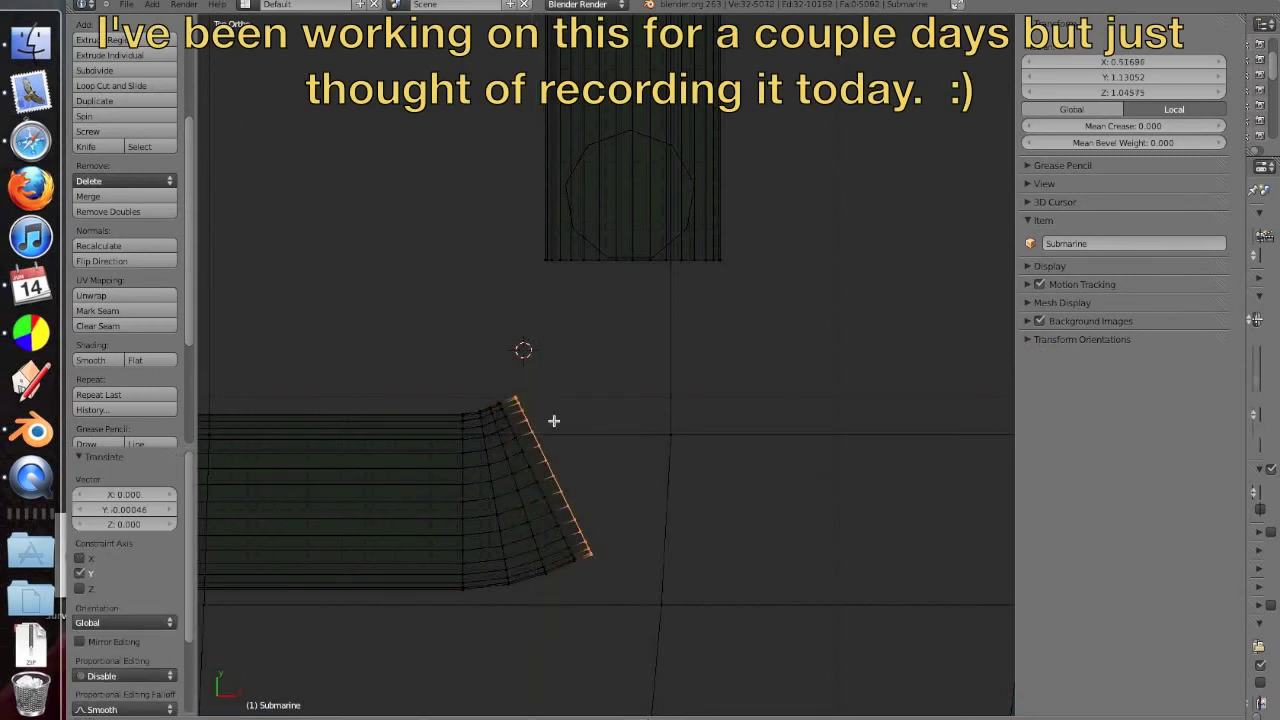
# Rotate the bend's end ring about -10.6°, then undo a trial extrusion on the upper tube.
pyautogui.press('r')
pyautogui.click(552, 415)
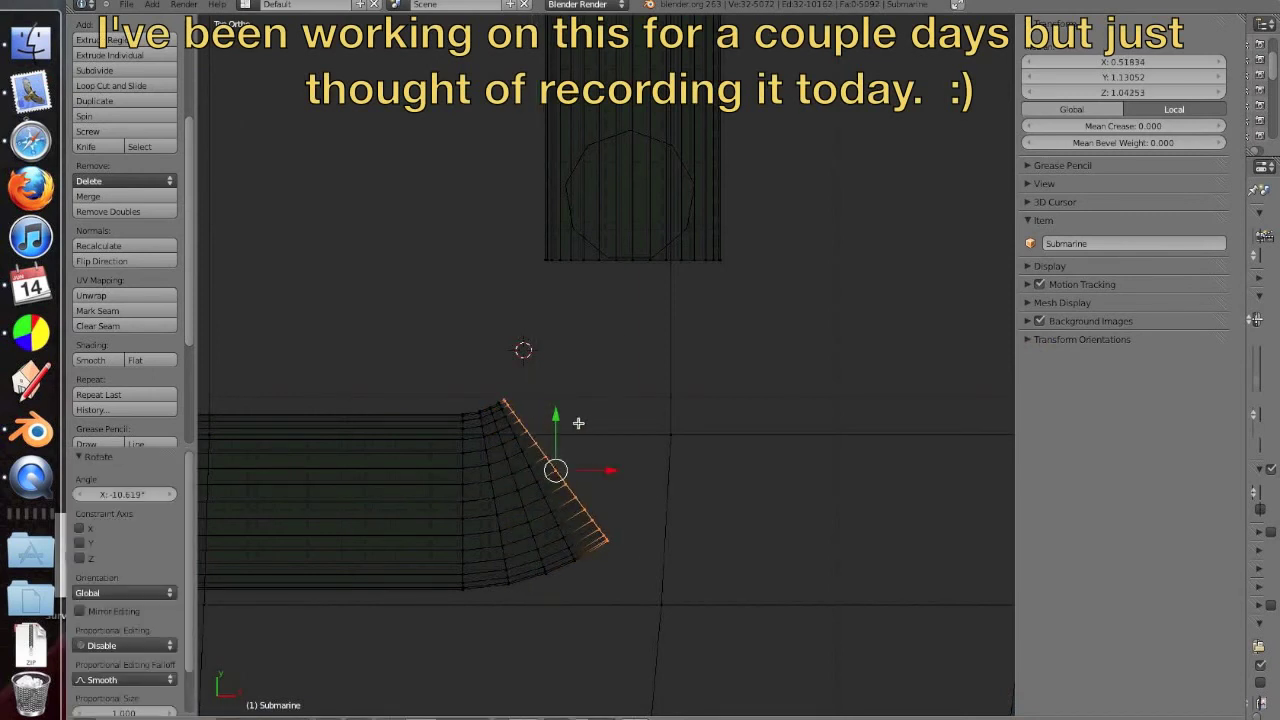
pyautogui.hotkey('ctrl', 'z')
pyautogui.hotkey('ctrl', 'z')
pyautogui.hotkey('ctrl', 'z')
pyautogui.hotkey('ctrl', 'z')
pyautogui.hotkey('ctrl', 'z')
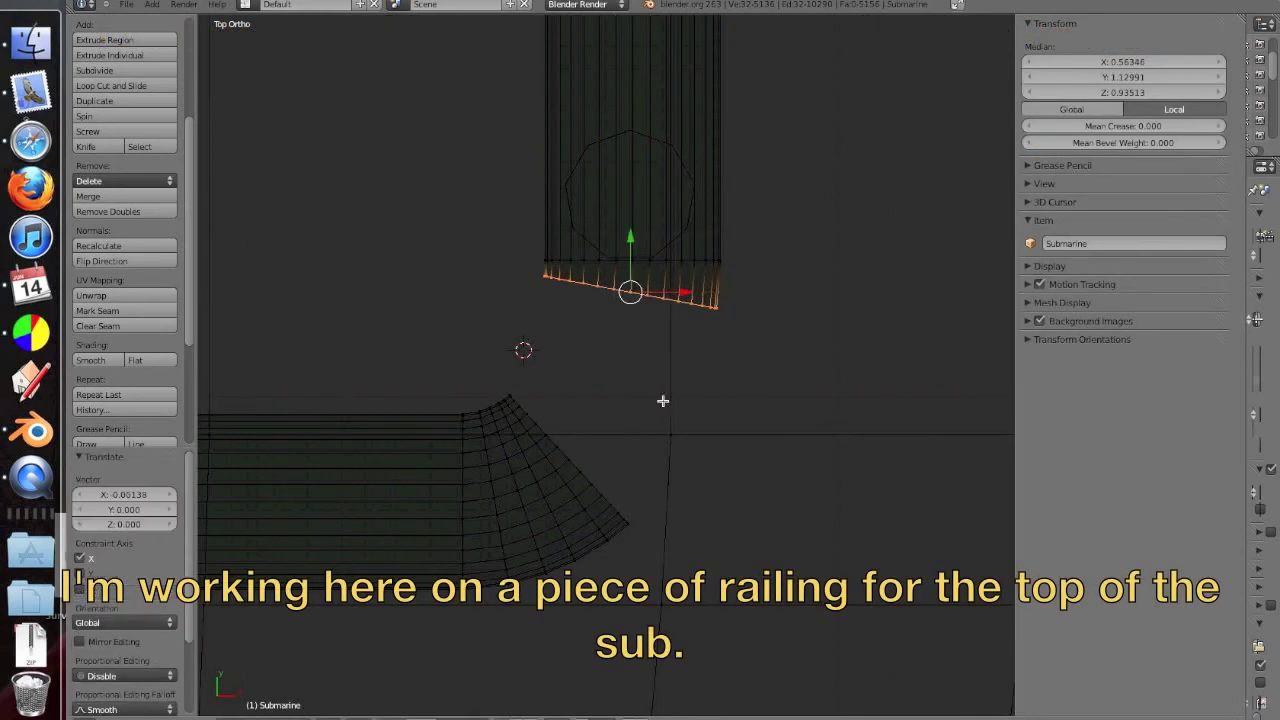
pyautogui.hotkey('ctrl', 'z')
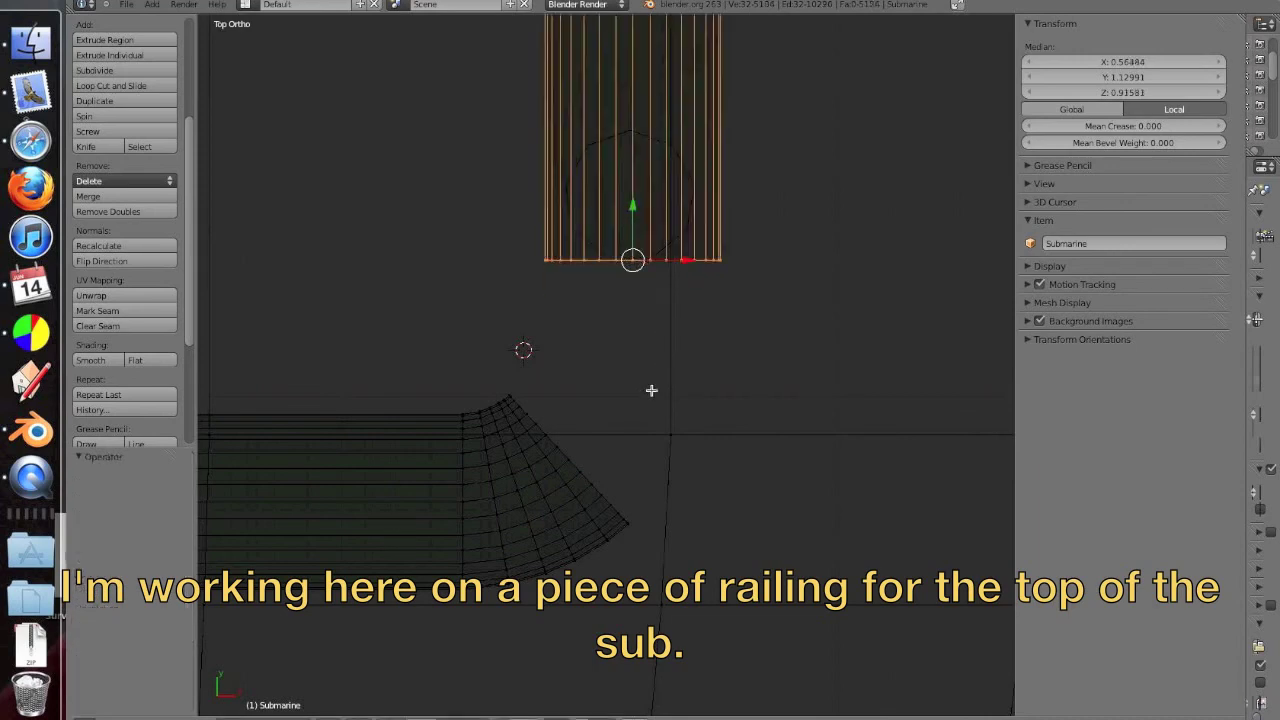
pyautogui.hotkey('ctrl', 'z')
pyautogui.hotkey('ctrl', 'z')
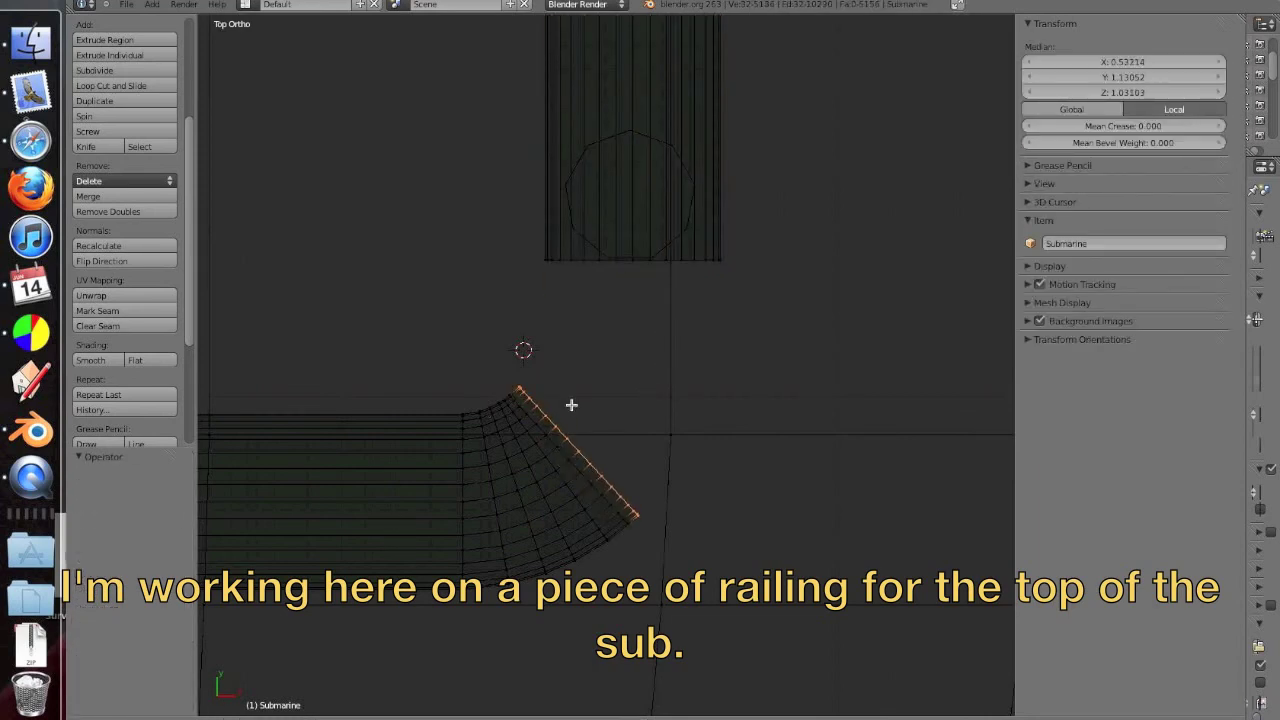
# Duplicate the bend with its adjoining tubes and set the copy aside along X.
pyautogui.moveTo(651, 337)
pyautogui.keyDown('ctrl'); pyautogui.mouseDown()
pyautogui.moveTo(606, 600)
pyautogui.moveTo(582, 228)
pyautogui.mouseUp(); pyautogui.keyUp('ctrl')
pyautogui.moveTo(582, 228); pyautogui.dragTo(594, 349, button='middle')
pyautogui.press('KP_7')
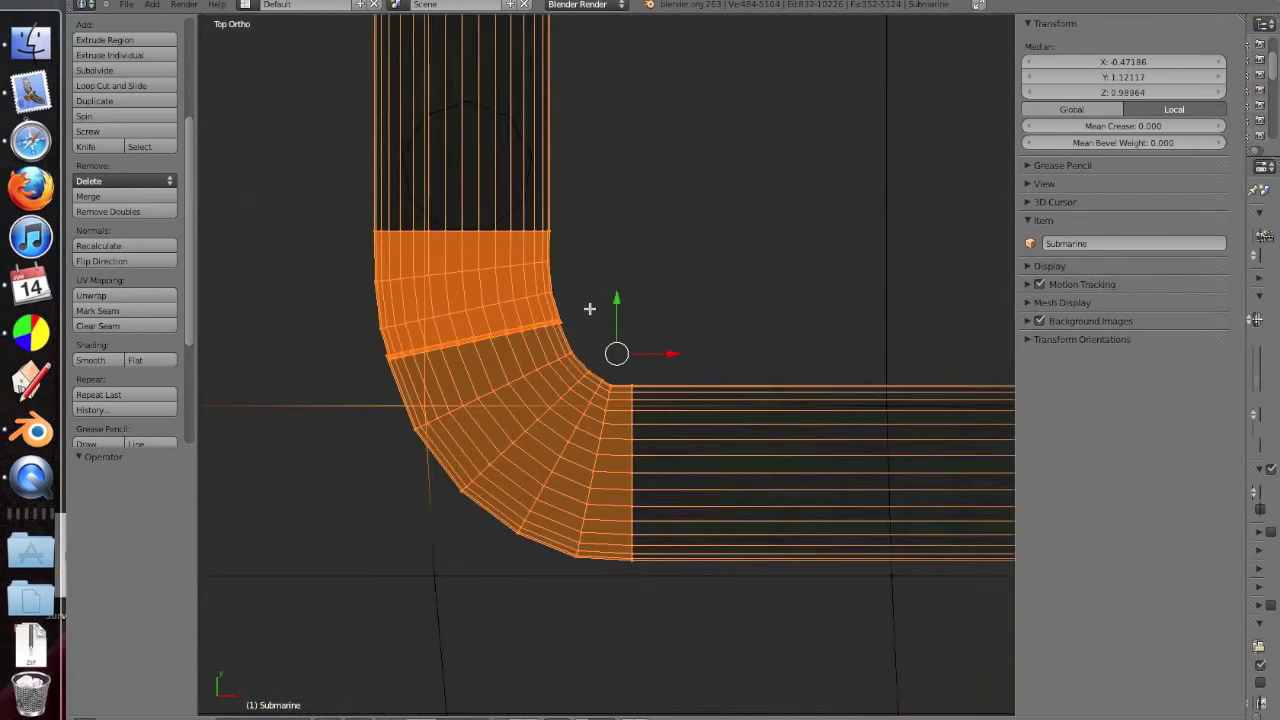
pyautogui.hotkey('shift', 'd')
pyautogui.press('x')
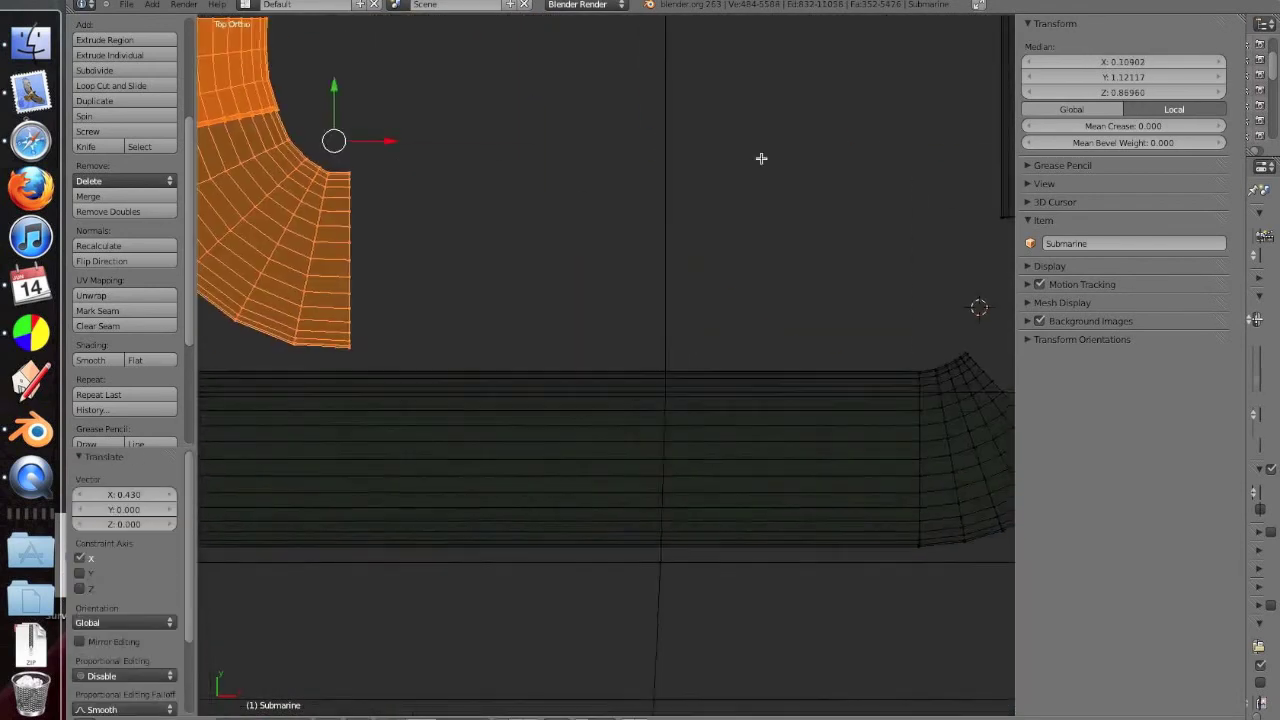
pyautogui.click(803, 267)
# Select the lower tube's original bend using box select, linked select and hide/unhide.
pyautogui.press('a')
pyautogui.click(592, 349)
pyautogui.press('b')
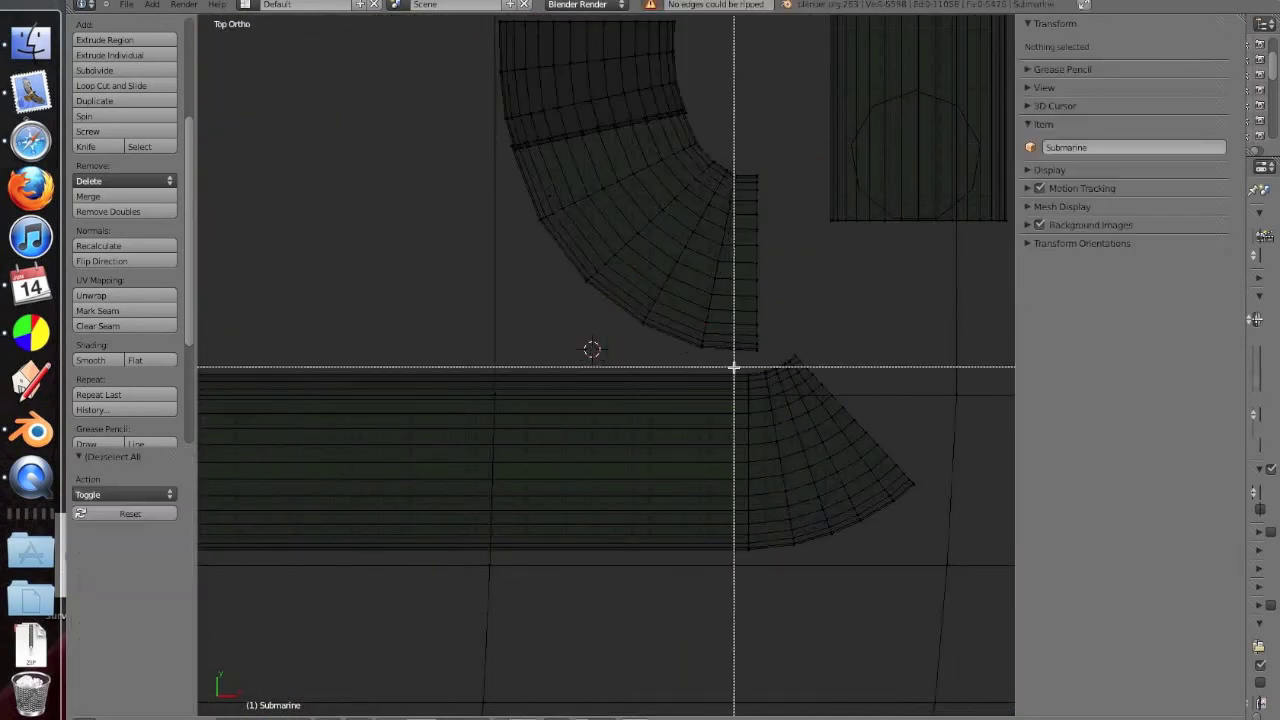
pyautogui.moveTo(729, 366); pyautogui.dragTo(960, 620)
pyautogui.press('a')
pyautogui.press('b')
pyautogui.moveTo(769, 449)
pyautogui.mouseDown()
pyautogui.moveTo(794, 363)
pyautogui.moveTo(746, 551)
pyautogui.moveTo(888, 528)
pyautogui.mouseUp()
pyautogui.press('a')
pyautogui.hotkey('ctrl', 'l')
pyautogui.press('h')
pyautogui.hotkey('alt', 'h')
# Delete the original bend's vertices.
pyautogui.press('a')
pyautogui.press('l')
pyautogui.press('x')
pyautogui.click(767, 391)
pyautogui.scroll(-1, 697, 234)
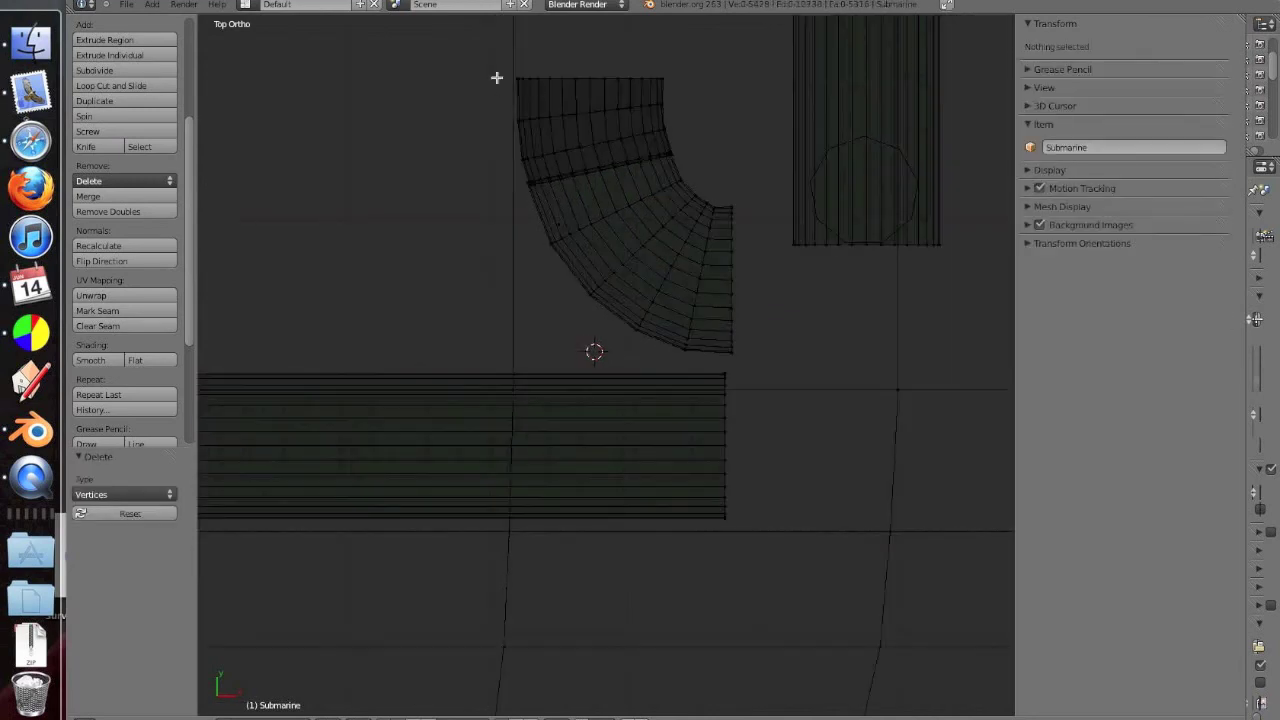
# Rotate the copied bend 90° about the Y axis.
pyautogui.keyDown('ctrl'); pyautogui.moveTo(496, 77); pyautogui.dragTo(523, 51); pyautogui.keyUp('ctrl')
pyautogui.press('r')
pyautogui.press('Escape')
pyautogui.press('r')
pyautogui.press('x')
pyautogui.press('Escape')
pyautogui.press('r')
pyautogui.press('y')
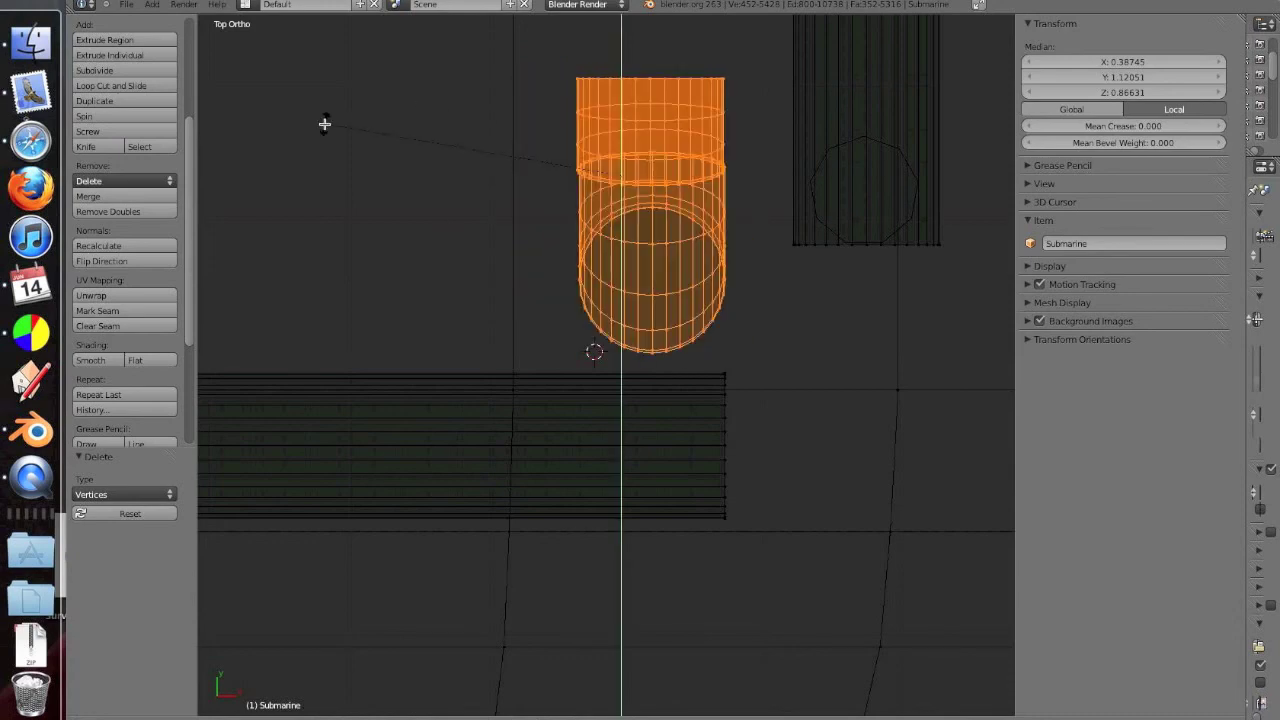
pyautogui.click(391, 143)
# Move the rotated bend along Y into the corner between the tubes.
pyautogui.press('g')
pyautogui.press('y')
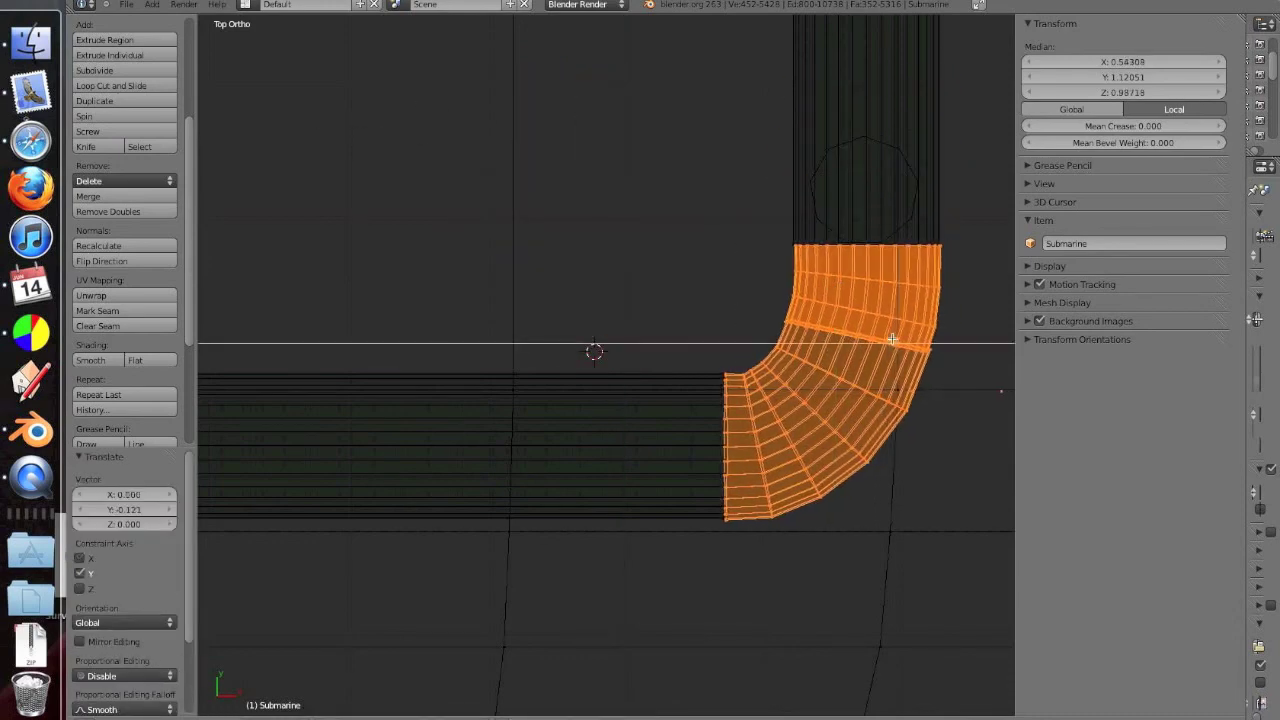
pyautogui.scroll(5, 892, 340)
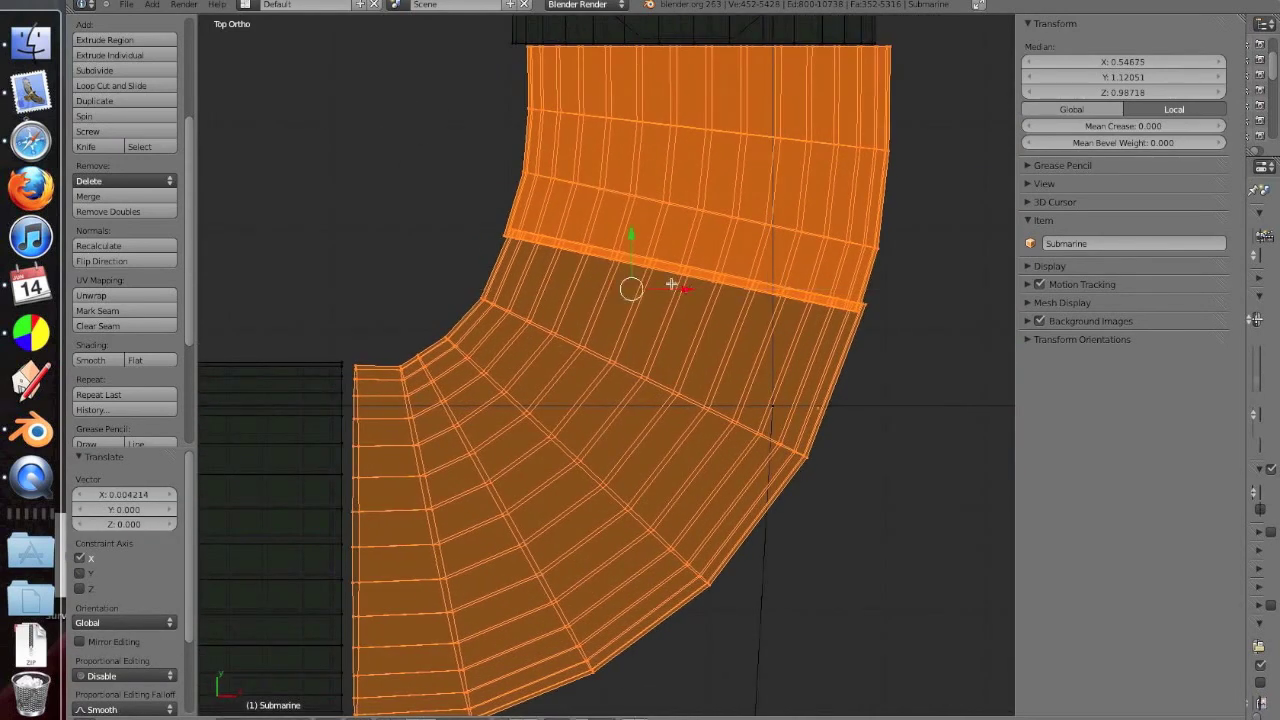
pyautogui.click(669, 286)
pyautogui.scroll(-4, 669, 286)
pyautogui.press('Tab')
pyautogui.press('Tab')
# Shift the bend along X into its final corner position.
pyautogui.press('g')
pyautogui.press('y')
pyautogui.press('x')
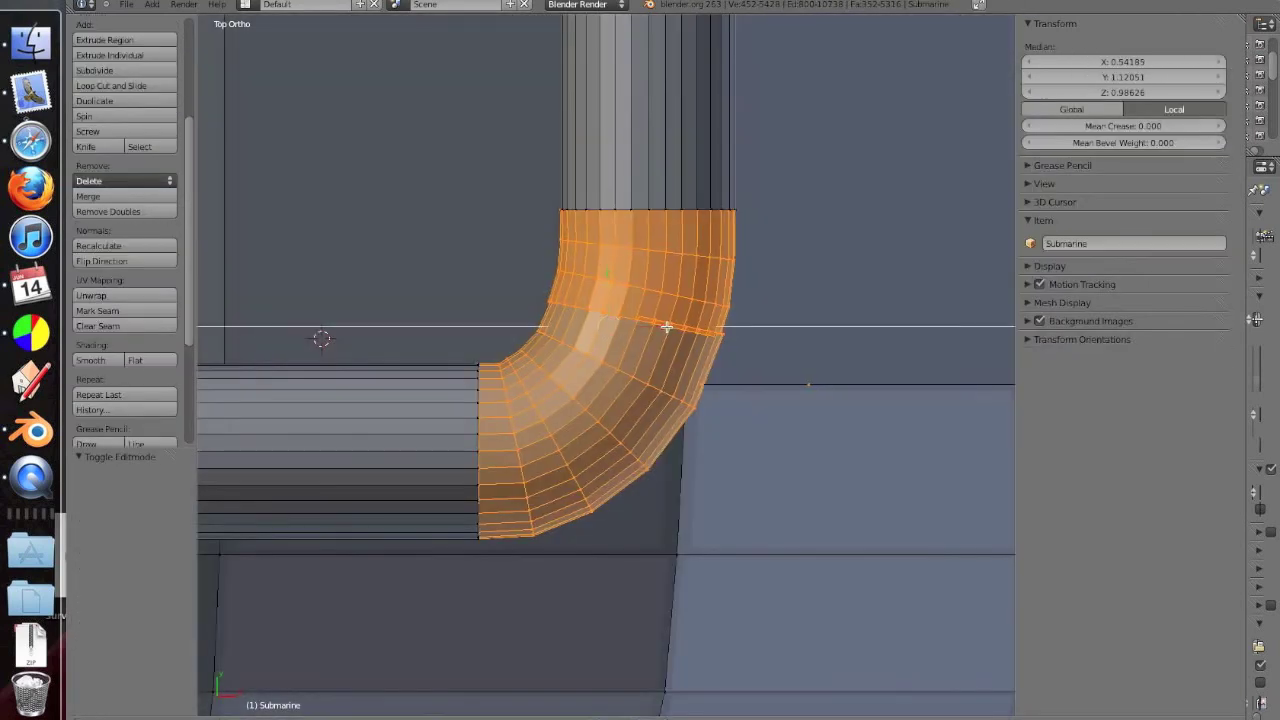
pyautogui.click(666, 326)
pyautogui.press('Tab')
pyautogui.press('Tab')
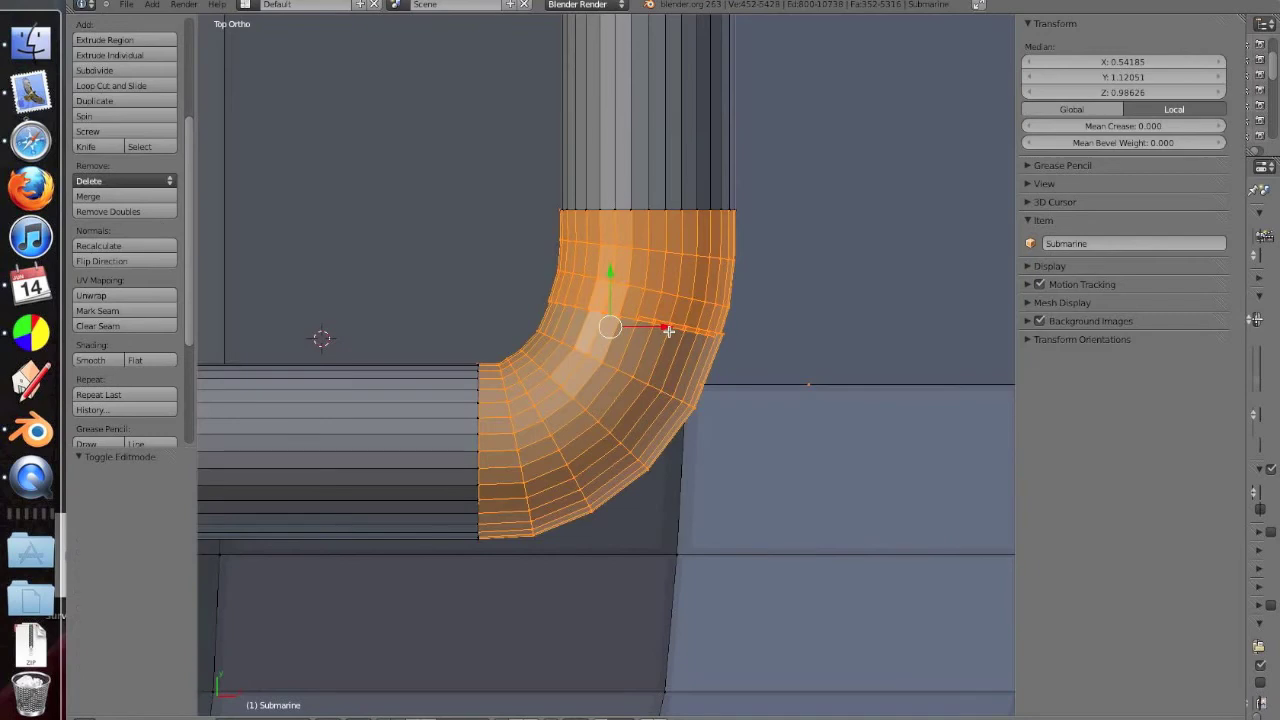
pyautogui.press('a')
pyautogui.moveTo(668, 330); pyautogui.dragTo(593, 340, button='middle')
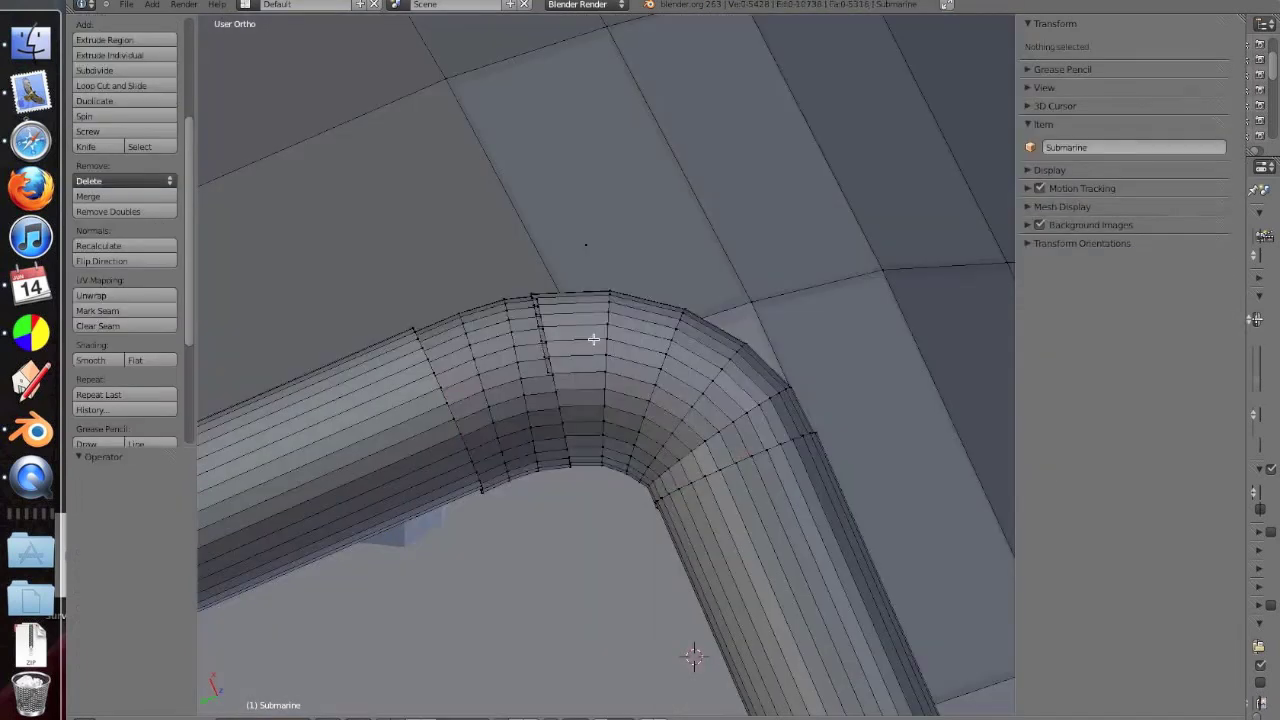
# Raise the bend section along Z to match the tubes' height.
pyautogui.press('l')
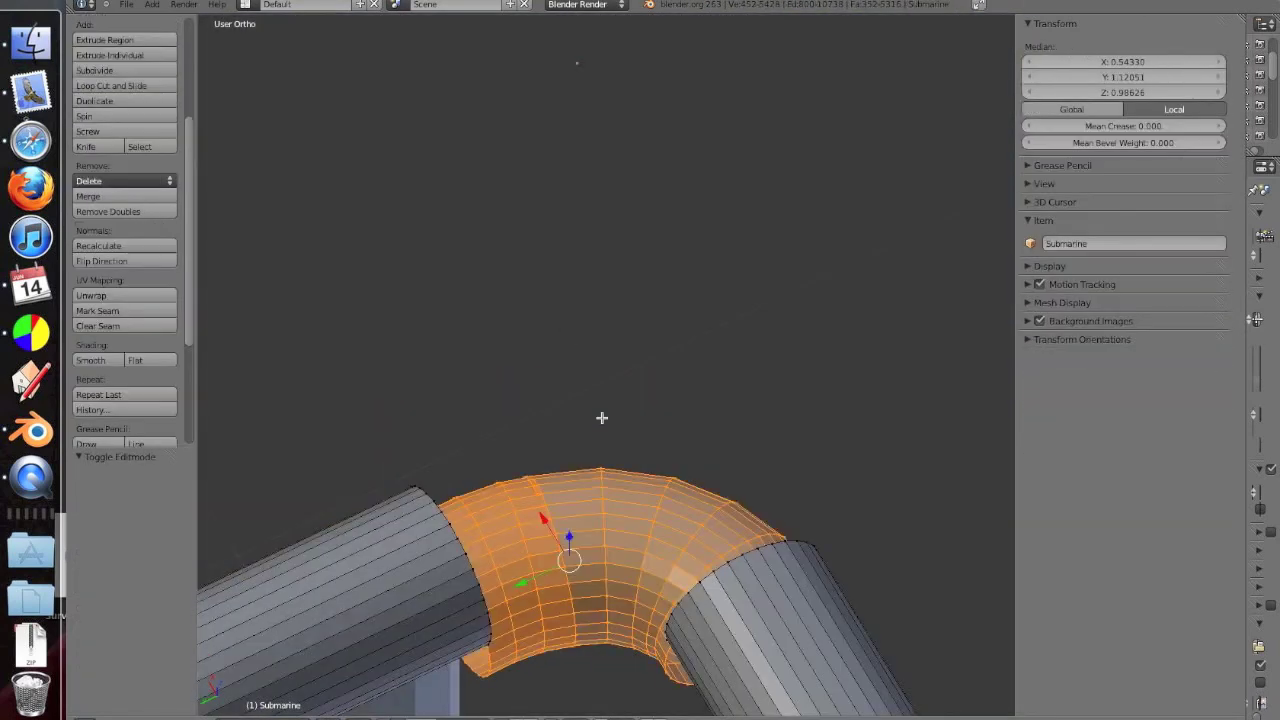
pyautogui.press('g')
pyautogui.press('z')
pyautogui.click(571, 506)
pyautogui.scroll(3, 571, 506)
pyautogui.press('g')
pyautogui.press('z')
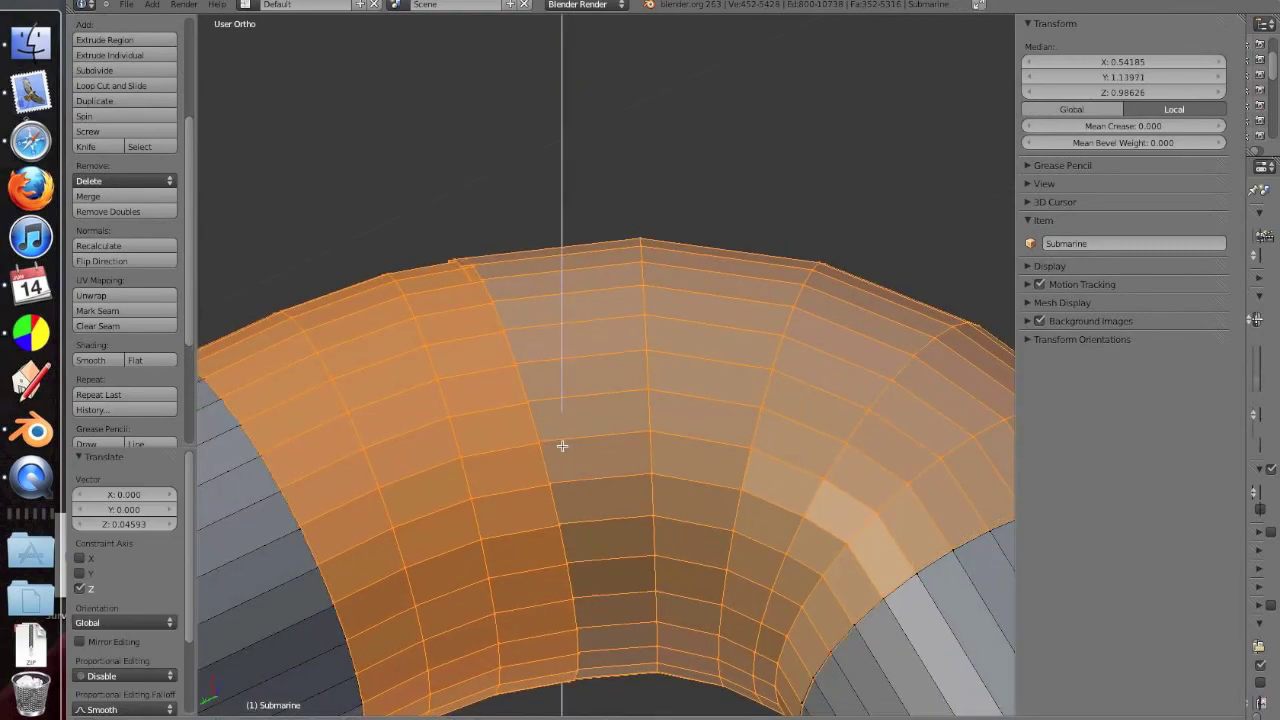
pyautogui.click(563, 443)
pyautogui.scroll(-3, 594, 440)
pyautogui.scroll(3, 594, 440)
pyautogui.press('Tab')
pyautogui.press('Tab')
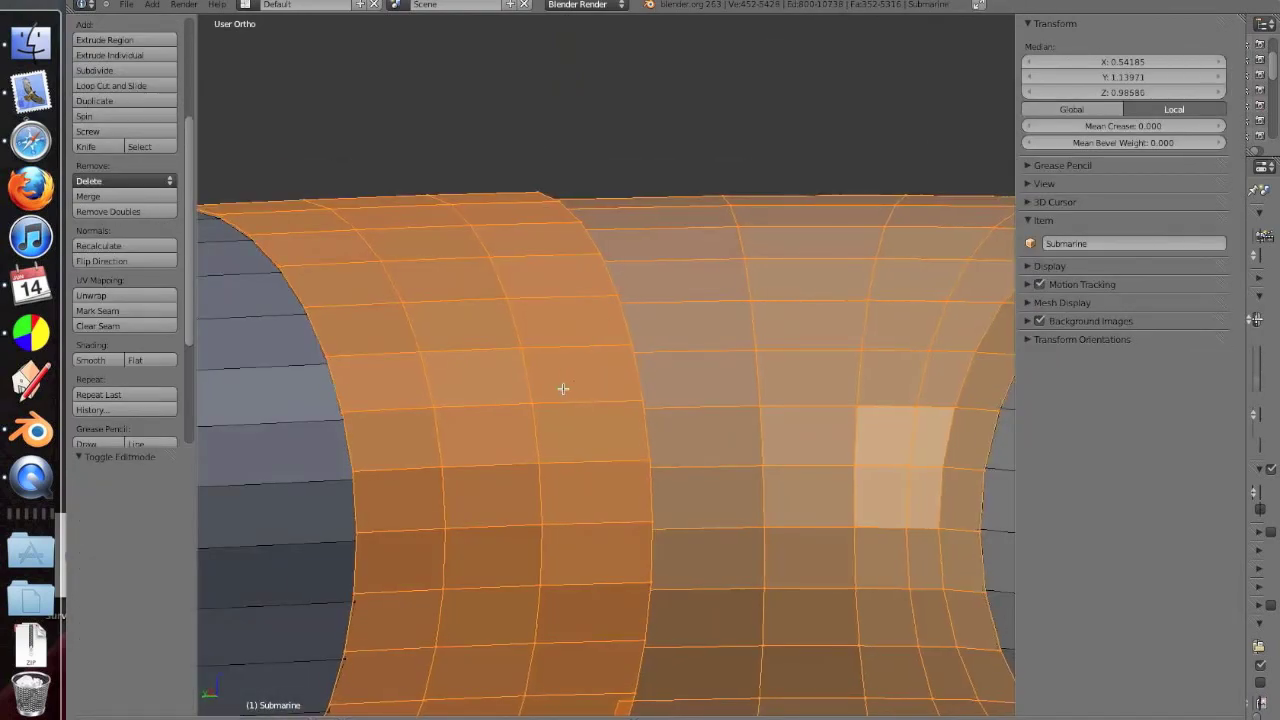
# Extrude the joint edge loop and collapse it with Alt+M to weld the corner.
pyautogui.moveTo(563, 386)
pyautogui.mouseDown(button='middle')
pyautogui.moveTo(487, 315)
pyautogui.moveTo(577, 477)
pyautogui.mouseUp(button='middle')
pyautogui.press('a')
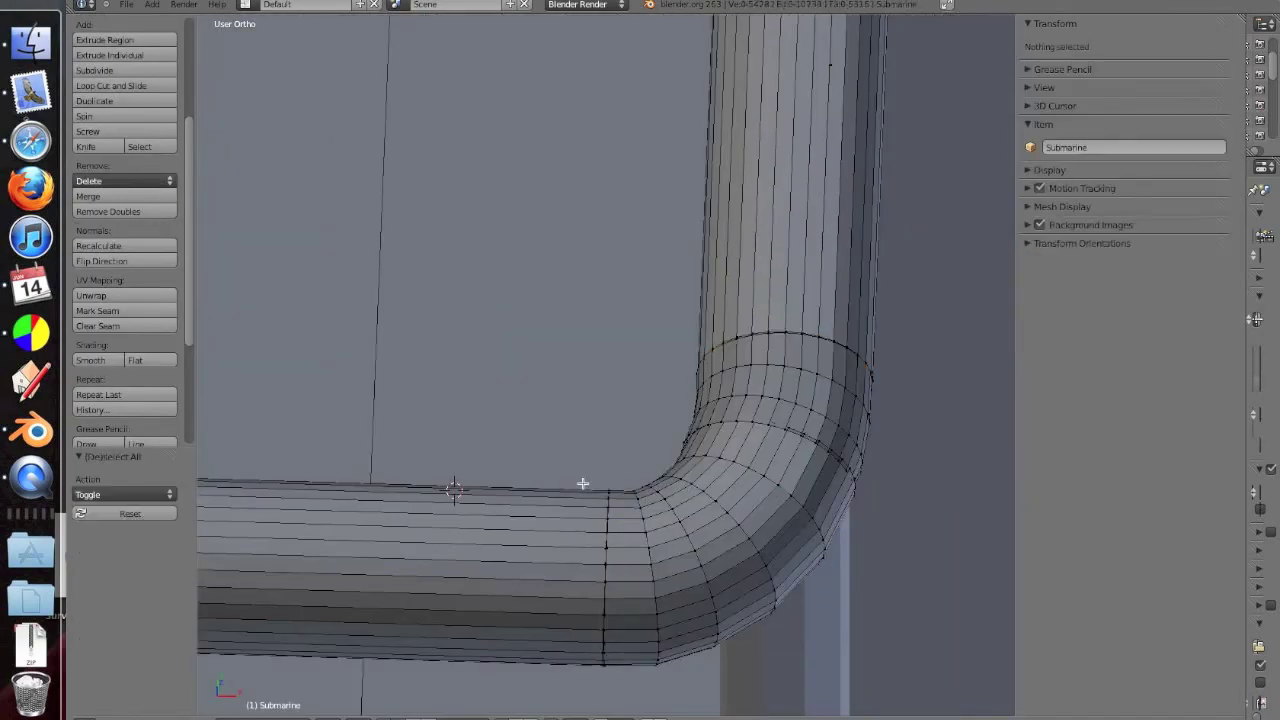
pyautogui.moveTo(587, 476); pyautogui.dragTo(622, 676)
pyautogui.press('z')
pyautogui.scroll(3, 637, 346)
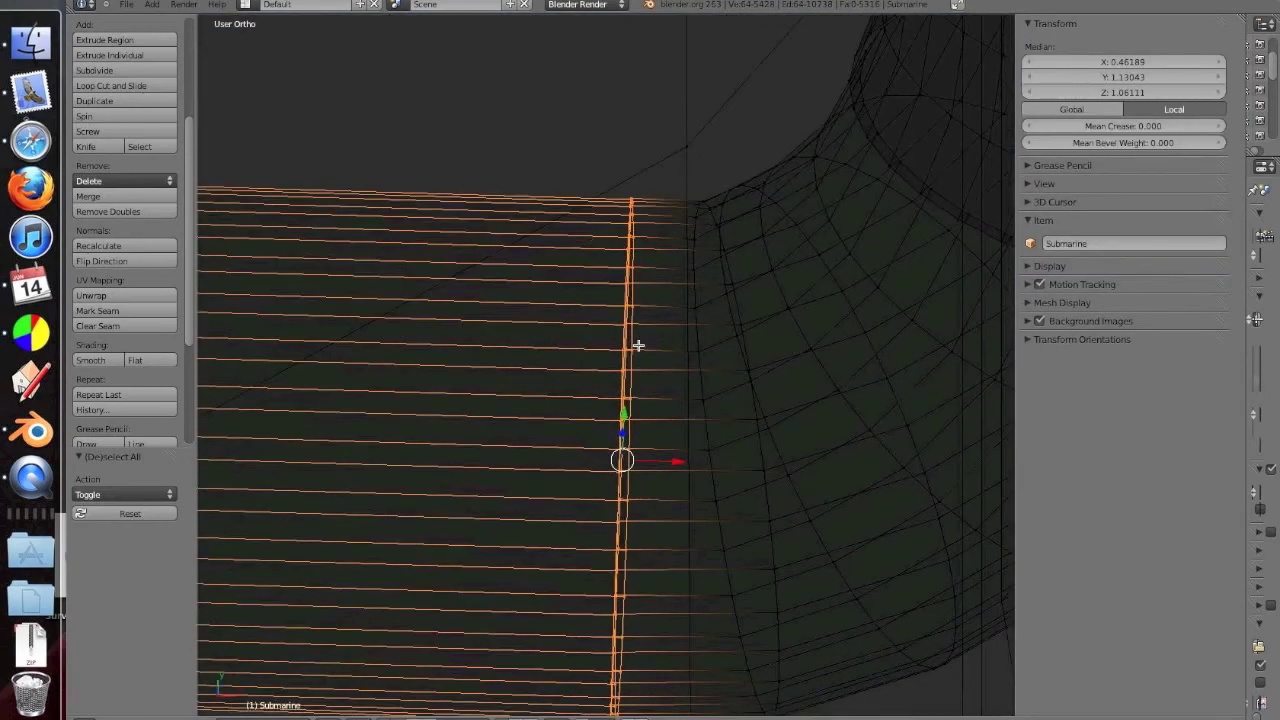
pyautogui.press('e')
pyautogui.click(116, 209)
pyautogui.scroll(-3, 437, 225)
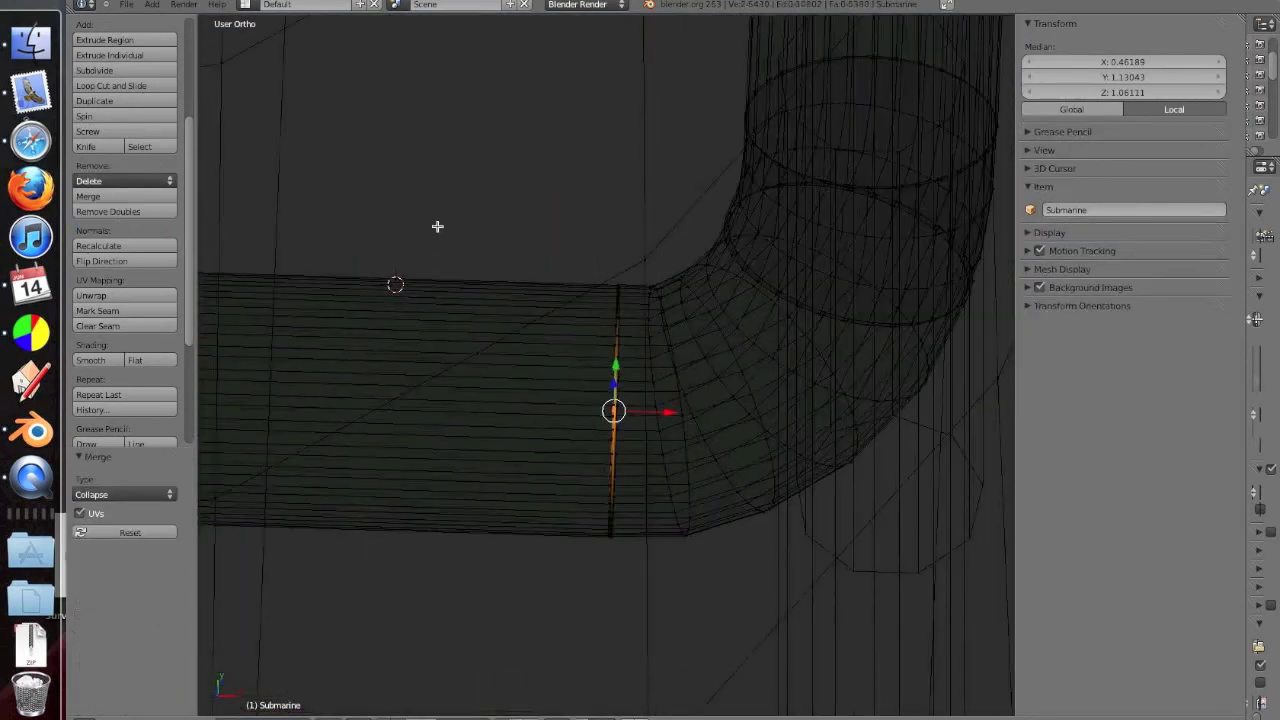
pyautogui.press('z')
pyautogui.press('Tab')
# Orbit and zoom in on the welded railing bend.
pyautogui.moveTo(437, 225); pyautogui.dragTo(489, 137, button='middle')
pyautogui.scroll(3, 527, 116)
pyautogui.scroll(3, 527, 116)
pyautogui.scroll(3, 560, 217)
pyautogui.scroll(2, 594, 223)
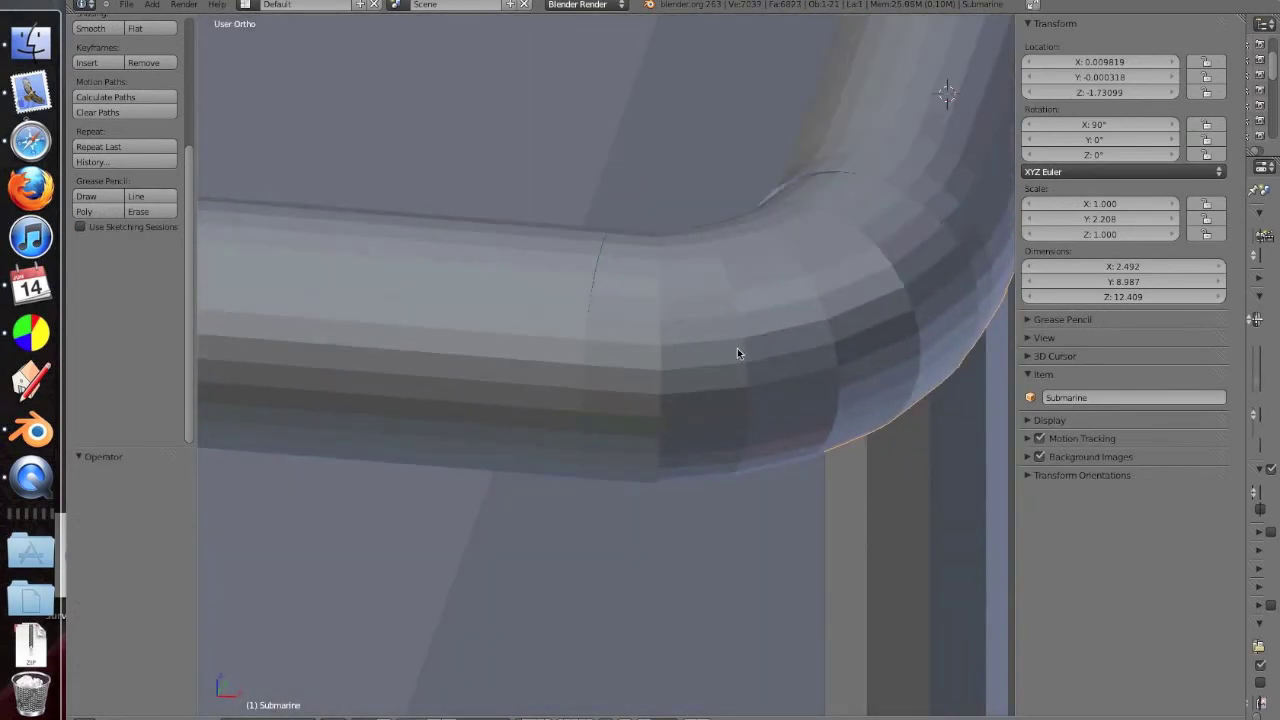
# Delete the leftover stray vertices at the bend.
pyautogui.press('Tab')
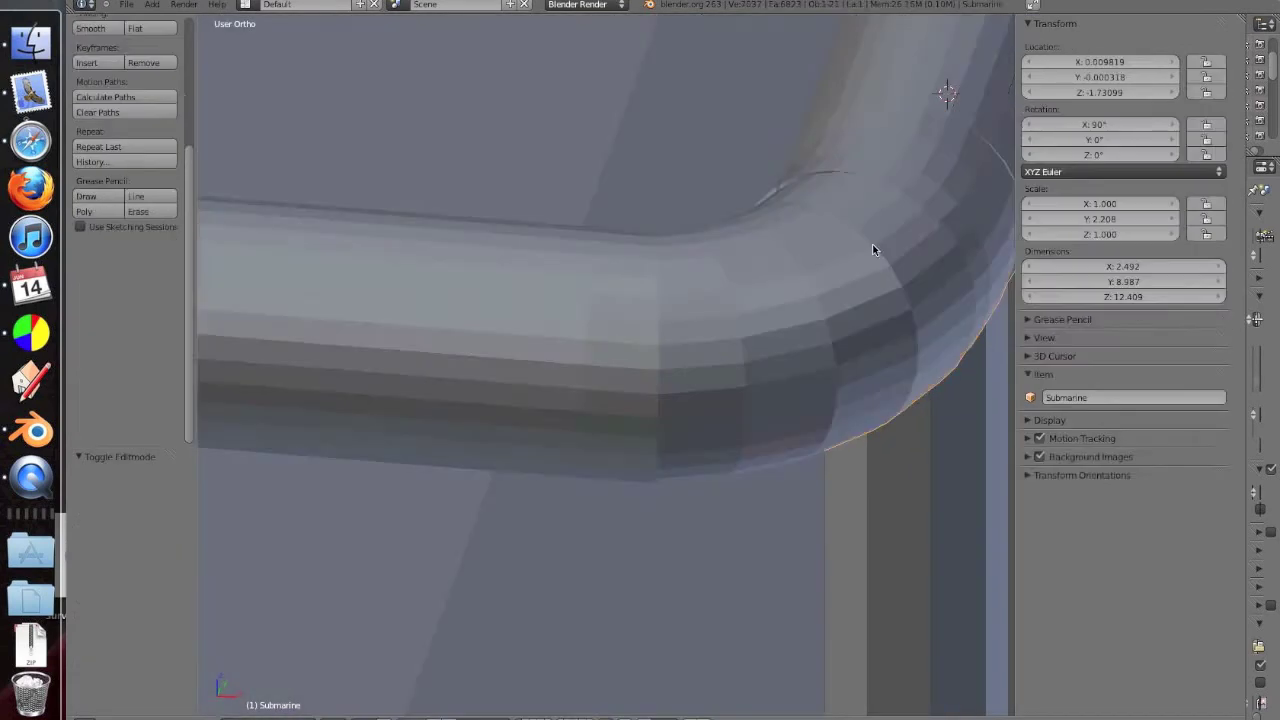
pyautogui.press('x')
pyautogui.click(873, 246)
pyautogui.moveTo(873, 246)
pyautogui.mouseDown(button='middle')
pyautogui.moveTo(523, 214)
pyautogui.moveTo(746, 242)
pyautogui.mouseUp(button='middle')
pyautogui.press('KP_7')
# Hide the sidebar and tool shelf and view the bend in top wireframe.
pyautogui.press('a')
pyautogui.press('n')
pyautogui.press('t')
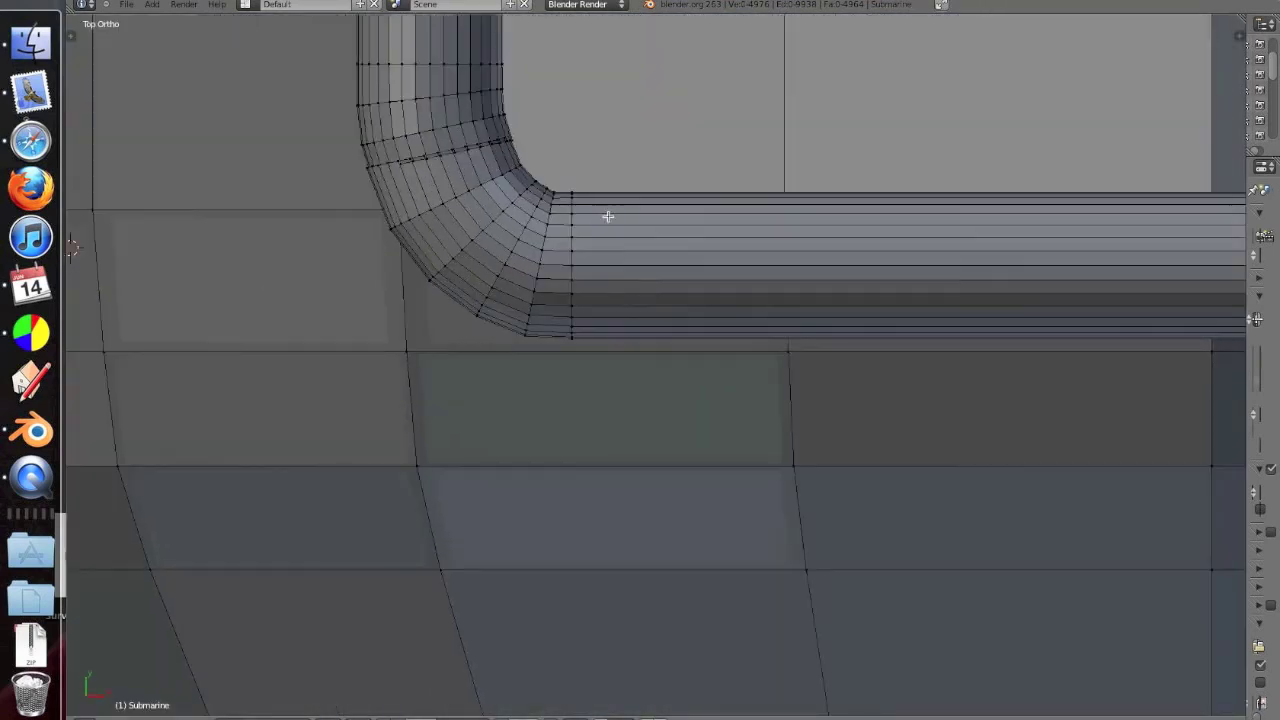
pyautogui.scroll(3, 700, 380)
pyautogui.scroll(1, 609, 331)
pyautogui.press('z')
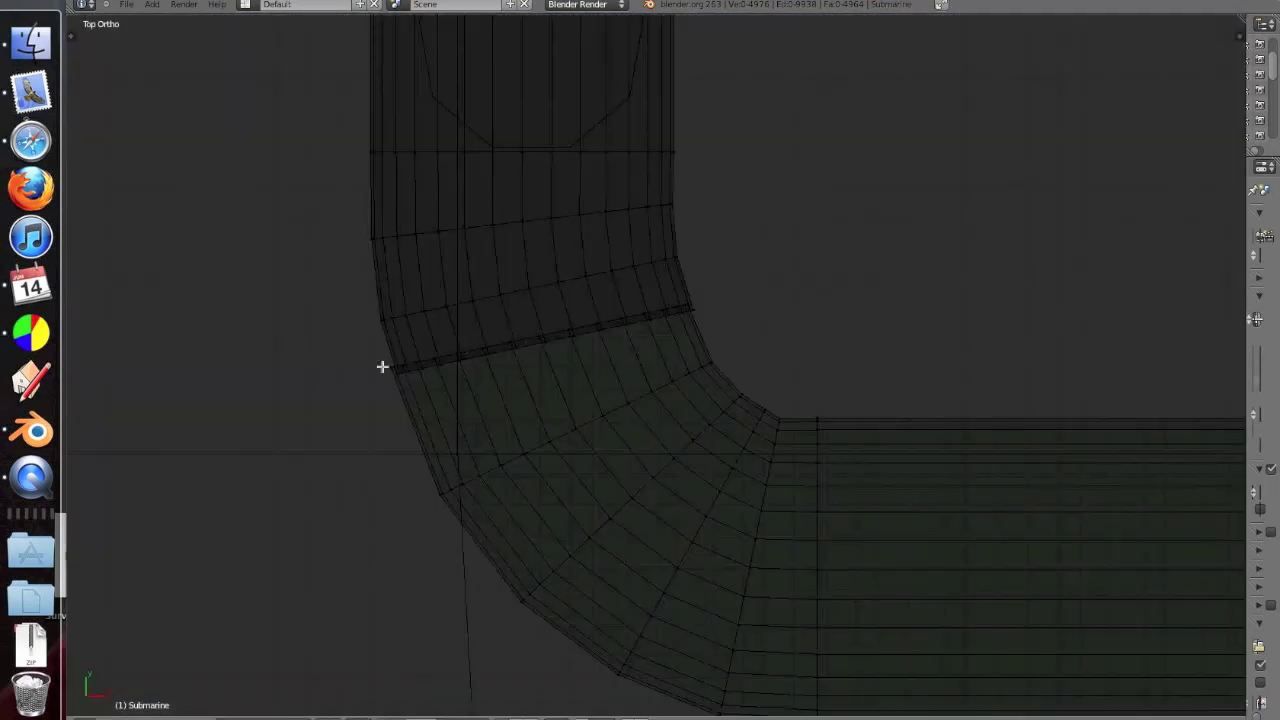
pyautogui.scroll(3, 382, 362)
# Select the bend's upper joint edge row and move it with axis constraints.
pyautogui.keyDown('ctrl'); pyautogui.moveTo(540, 328); pyautogui.dragTo(537, 329); pyautogui.keyUp('ctrl')
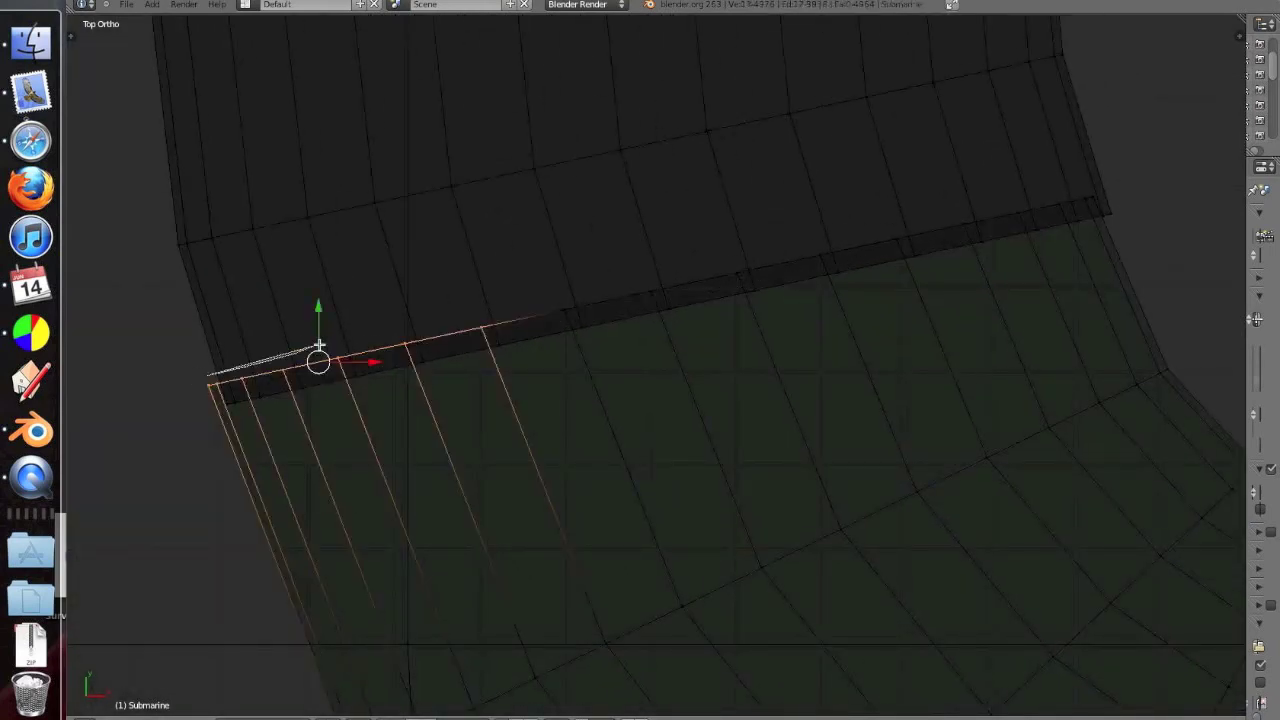
pyautogui.keyDown('ctrl'); pyautogui.moveTo(863, 262); pyautogui.dragTo(866, 256); pyautogui.keyUp('ctrl')
pyautogui.keyDown('ctrl'); pyautogui.moveTo(313, 368); pyautogui.dragTo(300, 372); pyautogui.keyUp('ctrl')
pyautogui.press('g')
pyautogui.press('x')
pyautogui.press('y')
pyautogui.press('x')
pyautogui.press('Escape')
pyautogui.press('z')
pyautogui.press('z')
pyautogui.press('z')
pyautogui.moveTo(722, 310)
pyautogui.mouseDown(button='middle')
pyautogui.moveTo(720, 277)
pyautogui.moveTo(682, 335)
pyautogui.mouseUp(button='middle')
pyautogui.press('ctrl+KP_3')
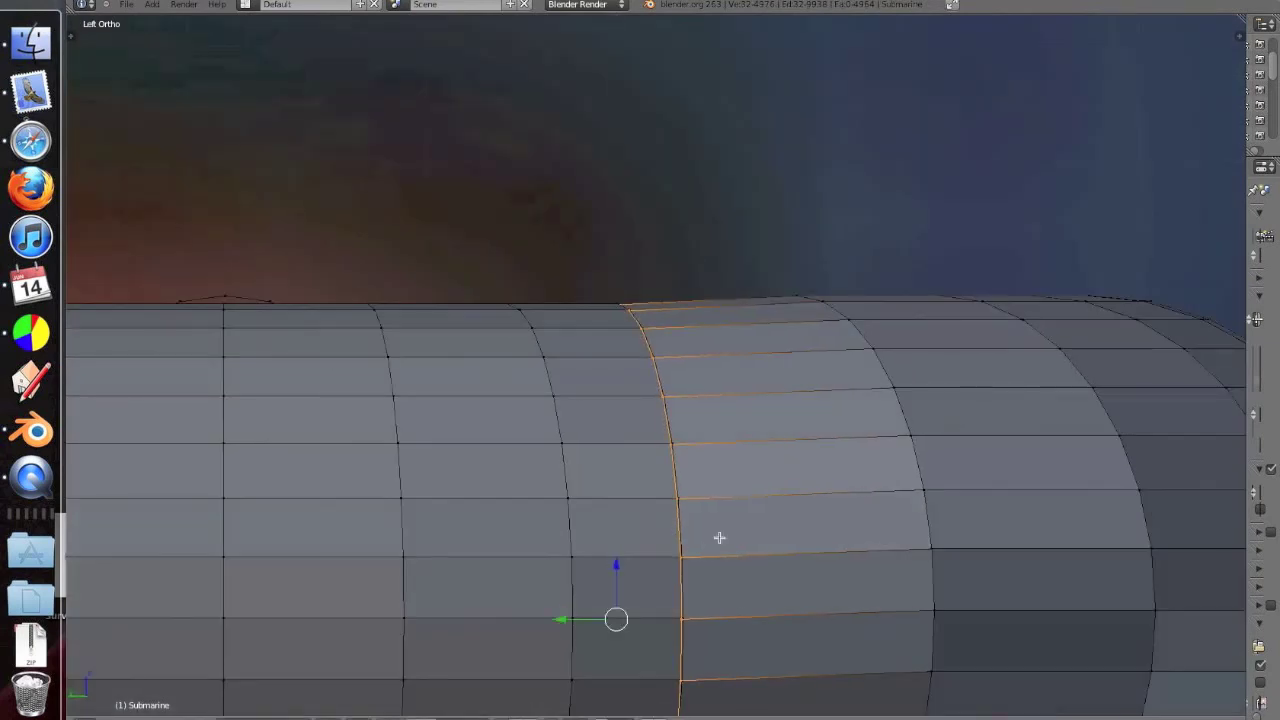
# Inspect the railing and hull, toggling between Edit and Object Mode.
pyautogui.moveTo(719, 538)
pyautogui.mouseDown(button='middle')
pyautogui.moveTo(669, 420)
pyautogui.moveTo(557, 411)
pyautogui.mouseUp(button='middle')
pyautogui.press('Tab')
pyautogui.scroll(5, 563, 423)
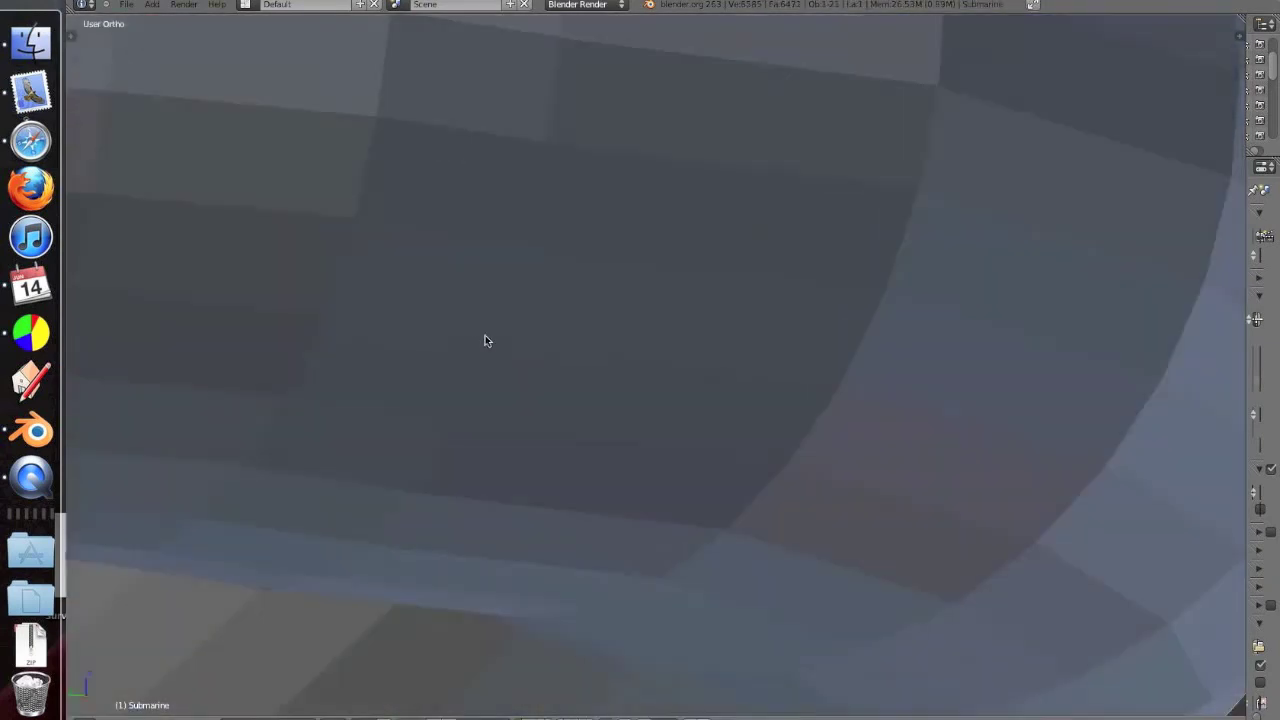
pyautogui.scroll(-4, 475, 344)
pyautogui.press('Tab')
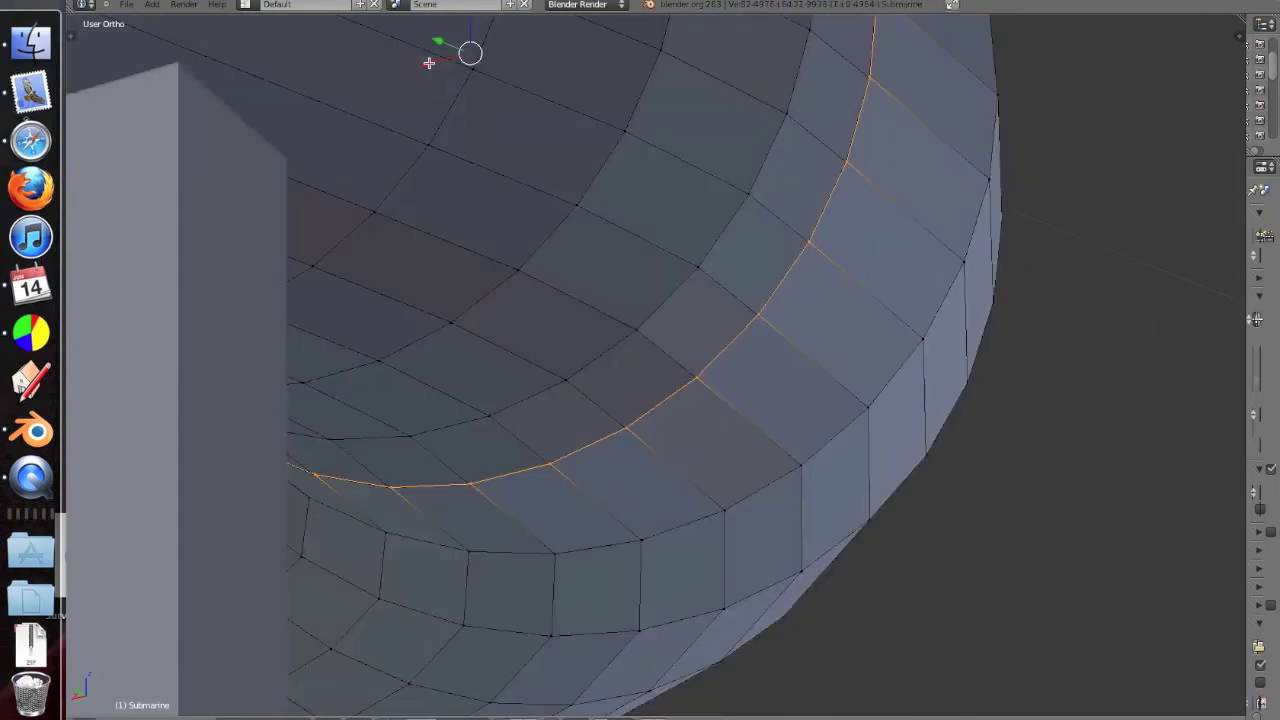
pyautogui.moveTo(471, 22); pyautogui.dragTo(613, 31, button='middle')
pyautogui.press('Tab')
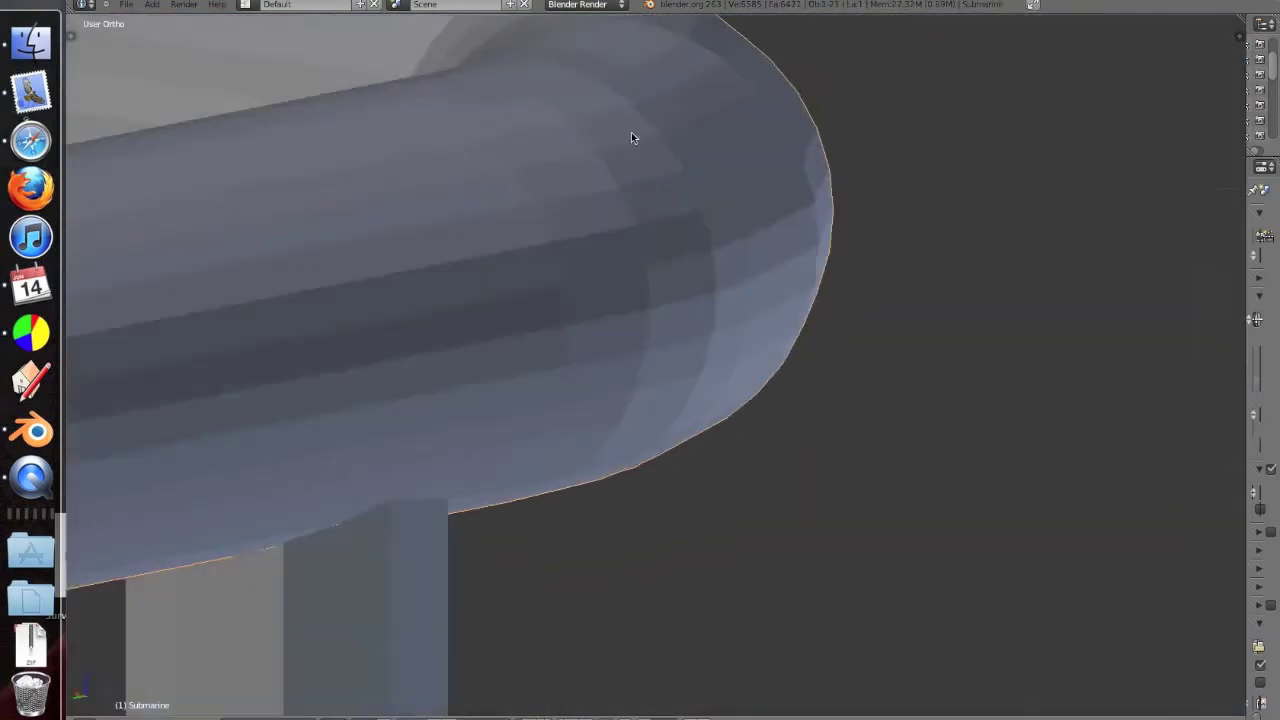
pyautogui.moveTo(631, 132)
pyautogui.mouseDown(button='middle')
pyautogui.moveTo(907, 70)
pyautogui.moveTo(837, 266)
pyautogui.mouseUp(button='middle')
pyautogui.press('Tab')
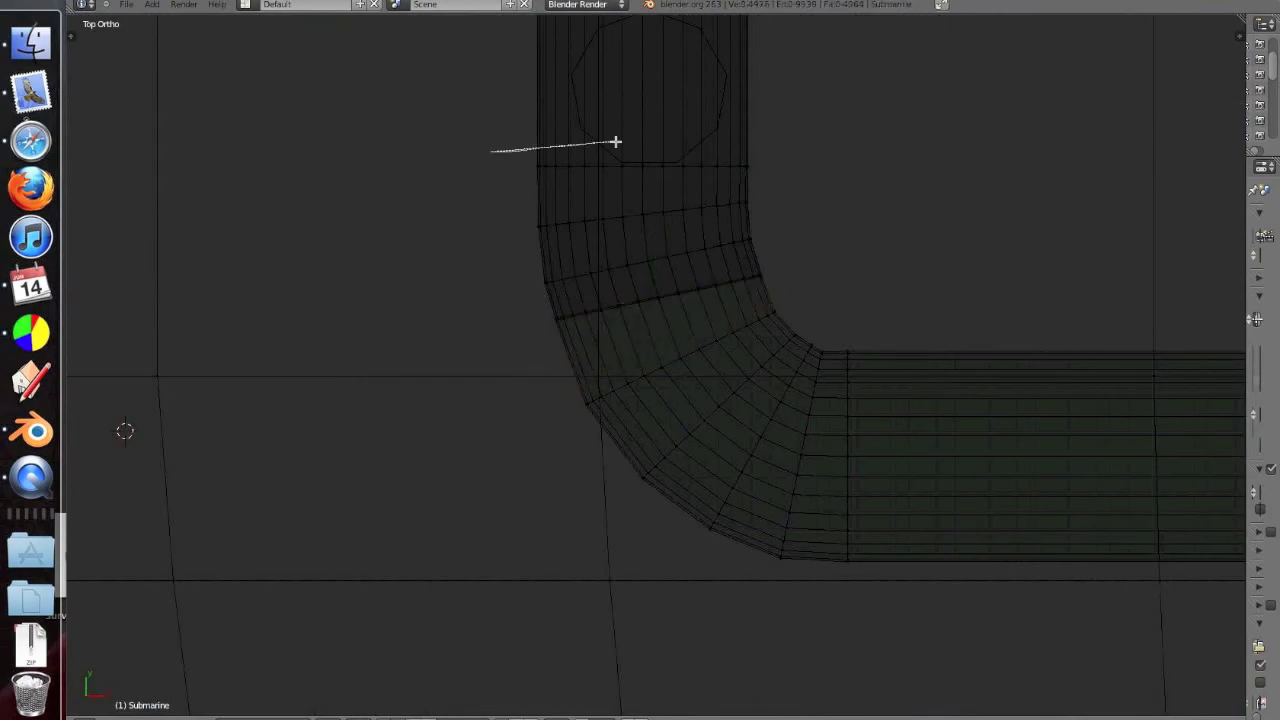
# Select the pipe elbow and place the 3D cursor beside the rail end.
pyautogui.keyDown('ctrl'); pyautogui.moveTo(615, 142); pyautogui.dragTo(508, 143); pyautogui.keyUp('ctrl')
pyautogui.moveTo(508, 143)
pyautogui.mouseDown(button='middle')
pyautogui.moveTo(600, 46)
pyautogui.moveTo(486, 146)
pyautogui.moveTo(550, 139)
pyautogui.mouseUp(button='middle')
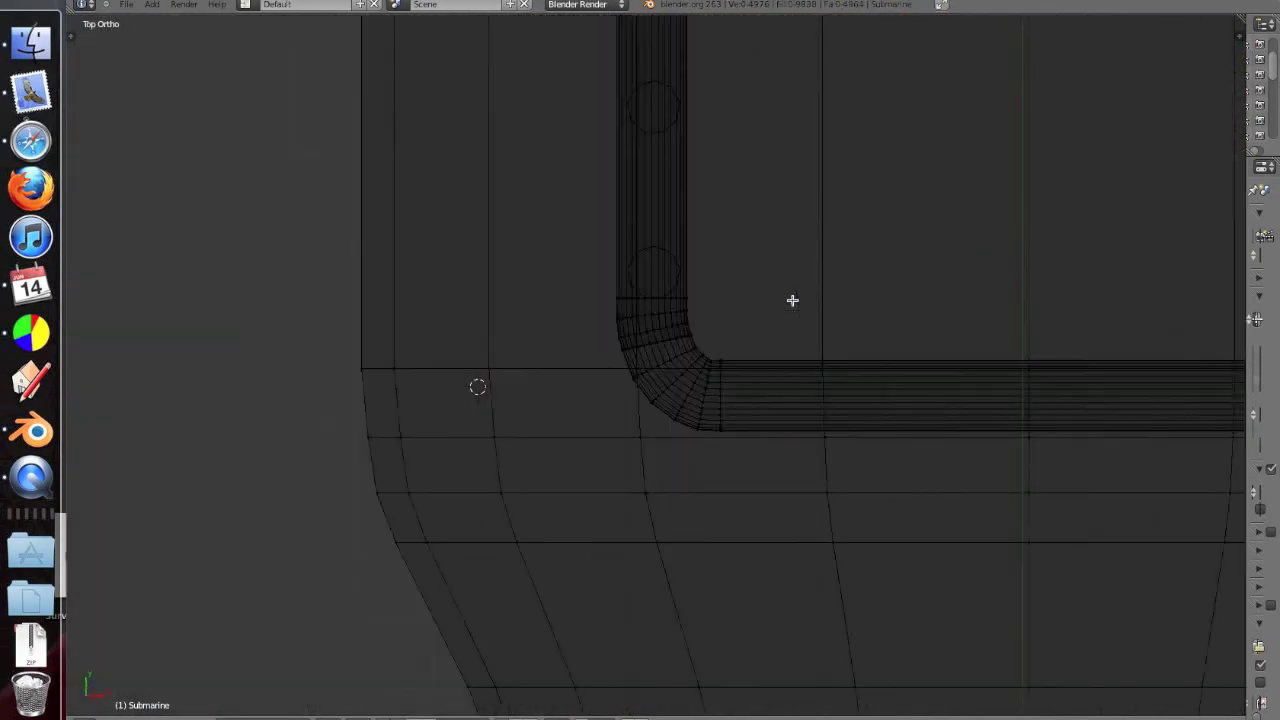
pyautogui.scroll(2, 634, 323)
pyautogui.moveTo(580, 218)
pyautogui.keyDown('ctrl'); pyautogui.mouseDown()
pyautogui.moveTo(774, 326)
pyautogui.moveTo(597, 388)
pyautogui.moveTo(566, 354)
pyautogui.mouseUp(); pyautogui.keyUp('ctrl')
pyautogui.moveTo(566, 354)
pyautogui.mouseDown(button='middle')
pyautogui.moveTo(621, 570)
pyautogui.moveTo(666, 654)
pyautogui.moveTo(746, 460)
pyautogui.mouseUp(button='middle')
pyautogui.click(657, 641)
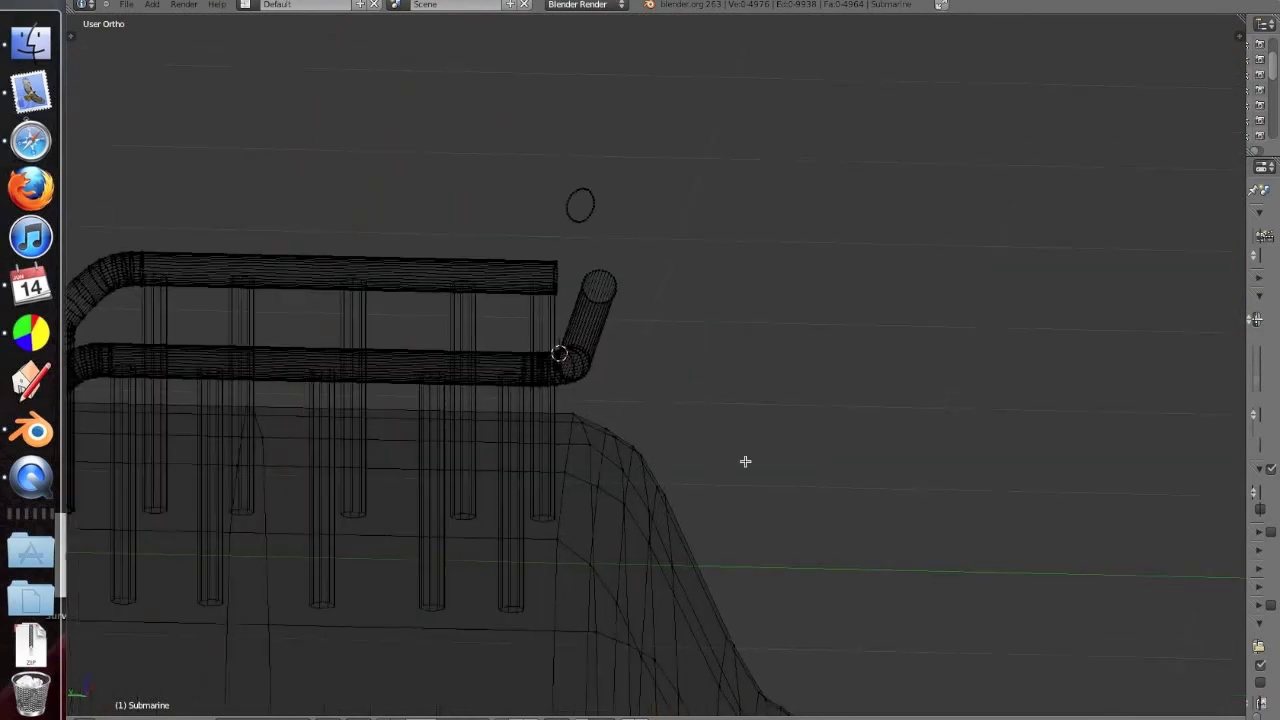
# Deselect everything, orbit closer and lasso-select the pipe elbow.
pyautogui.press('KP_7')
pyautogui.moveTo(705, 410); pyautogui.dragTo(817, 177, button='middle')
pyautogui.scroll(5, 817, 277)
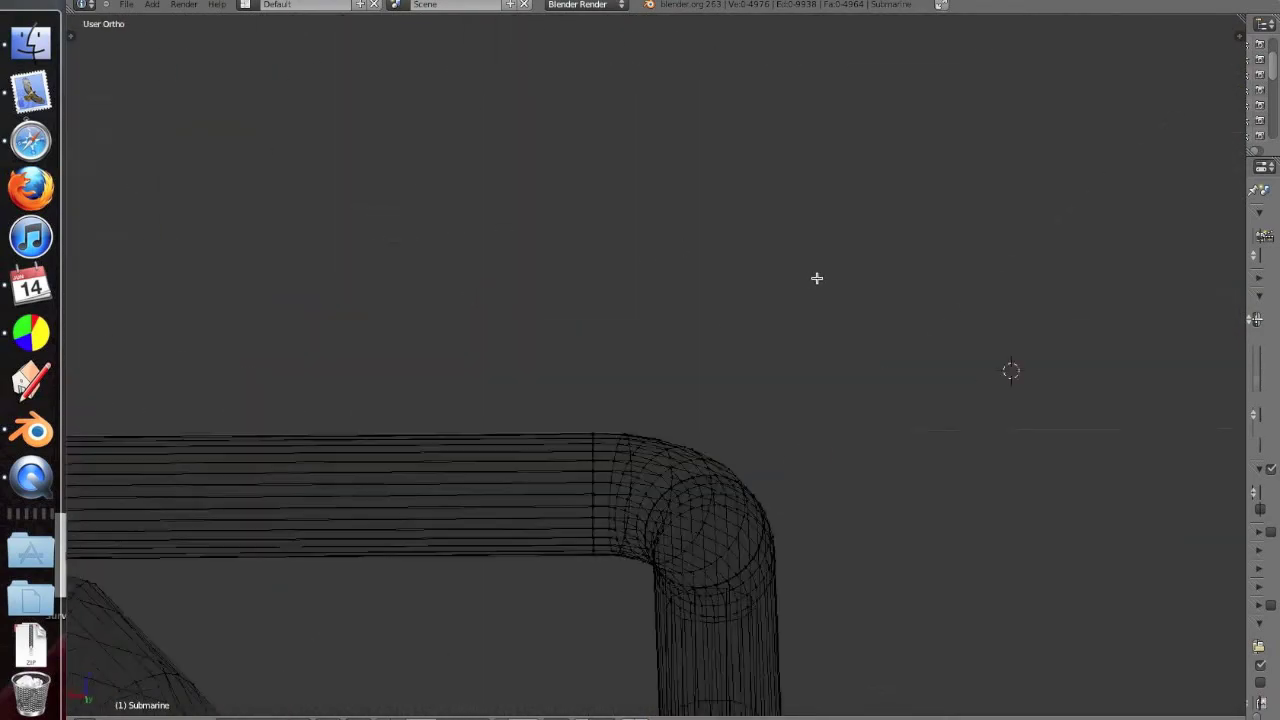
pyautogui.moveTo(814, 277); pyautogui.dragTo(790, 314, button='middle')
pyautogui.keyDown('ctrl'); pyautogui.moveTo(675, 531); pyautogui.dragTo(676, 532); pyautogui.keyUp('ctrl')
pyautogui.moveTo(676, 532)
pyautogui.mouseDown(button='middle')
pyautogui.moveTo(677, 354)
pyautogui.moveTo(1040, 331)
pyautogui.moveTo(783, 349)
pyautogui.mouseUp(button='middle')
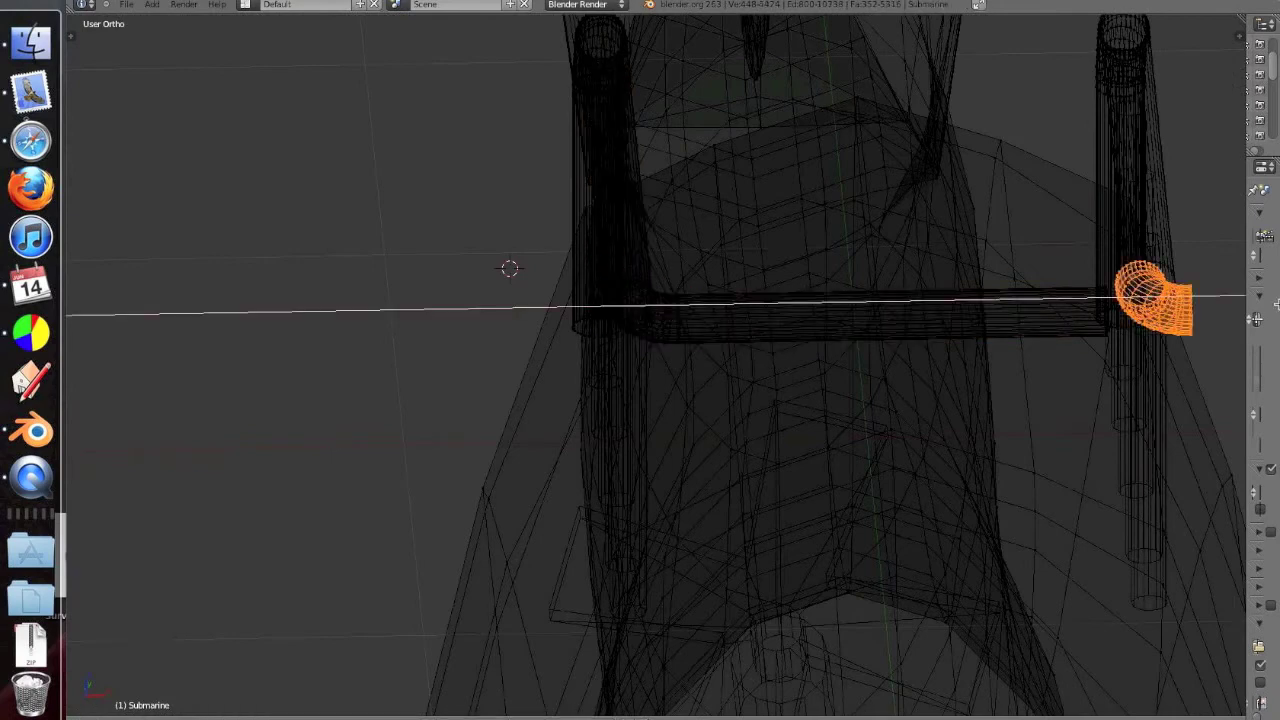
# Slide the elbow along X toward the rail, then zoom in and reselect it in solid shading.
pyautogui.press('KP_7')
pyautogui.keyDown('shift'); pyautogui.moveTo(889, 349); pyautogui.dragTo(549, 374, button='middle'); pyautogui.keyUp('shift')
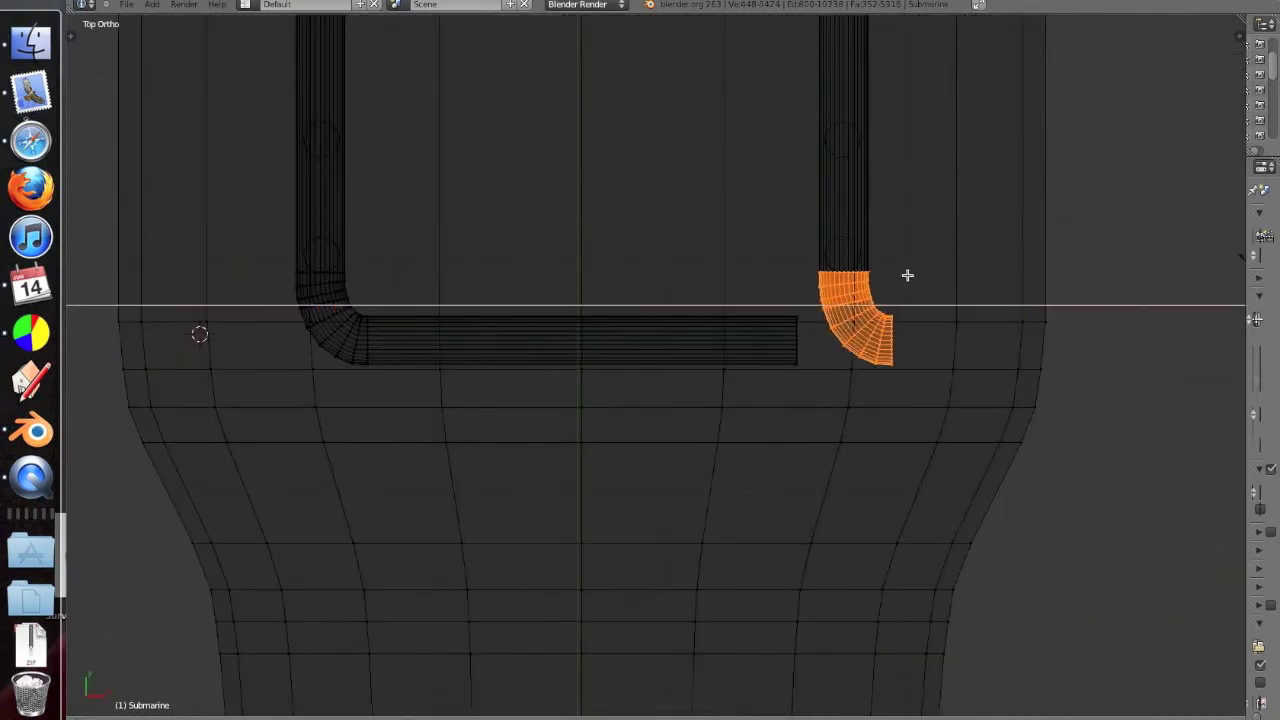
pyautogui.click(908, 275)
pyautogui.scroll(5, 908, 280)
pyautogui.scroll(3, 820, 380)
pyautogui.scroll(2, 780, 440)
pyautogui.press('z')
pyautogui.press('a')
pyautogui.press('a')
# Rotate the elbow in wireframe so it turns toward the upper pipe.
pyautogui.press('r')
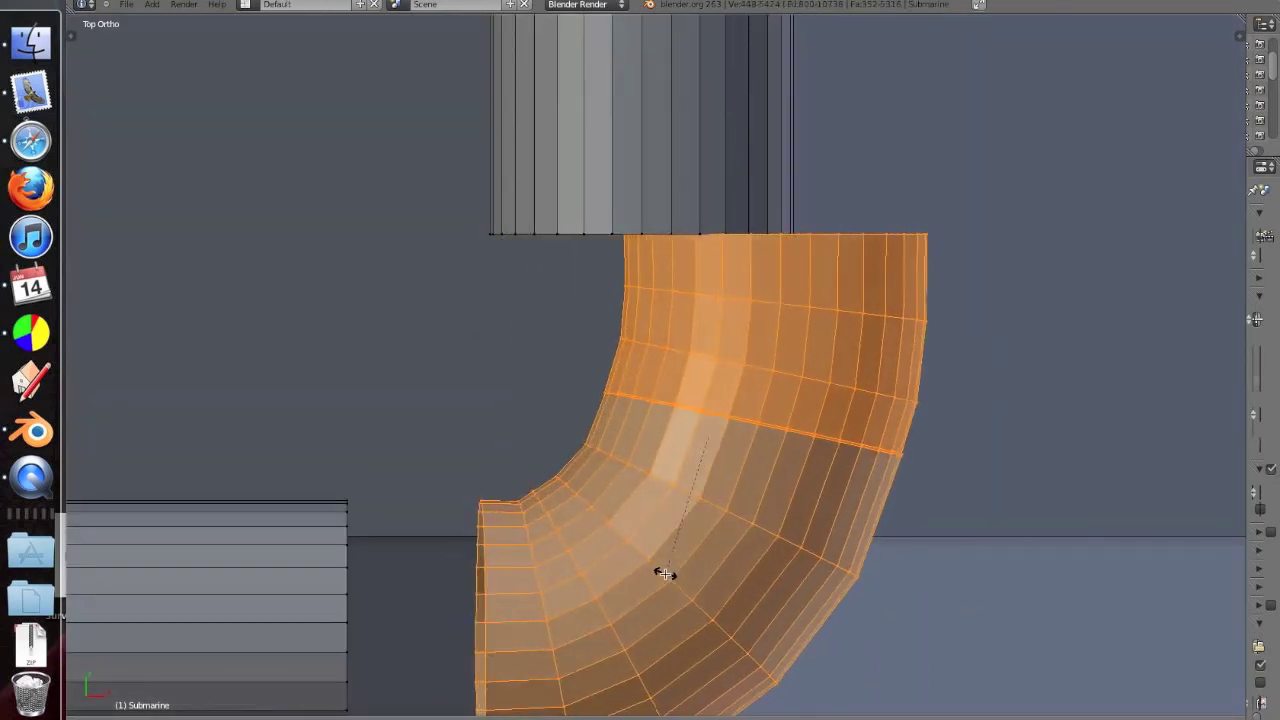
pyautogui.rightClick(646, 469)
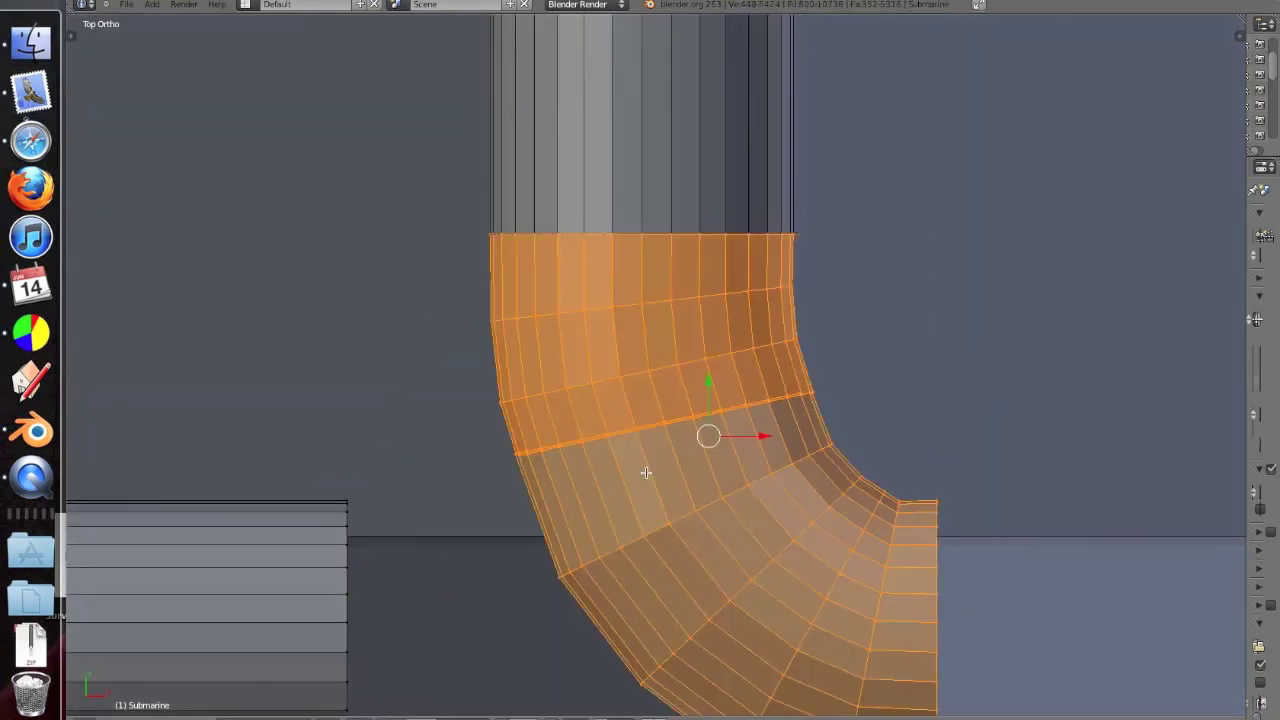
pyautogui.press('z')
pyautogui.press('r')
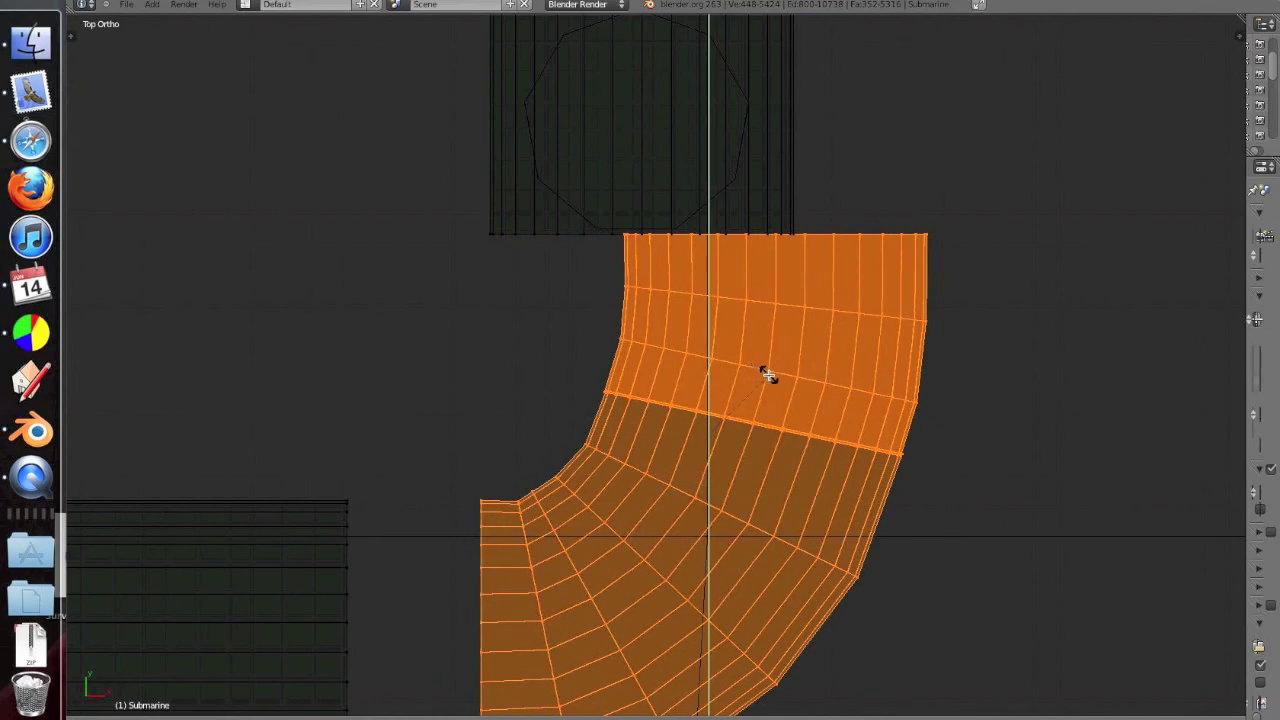
pyautogui.moveTo(766, 435); pyautogui.dragTo(629, 436)
pyautogui.press('z')
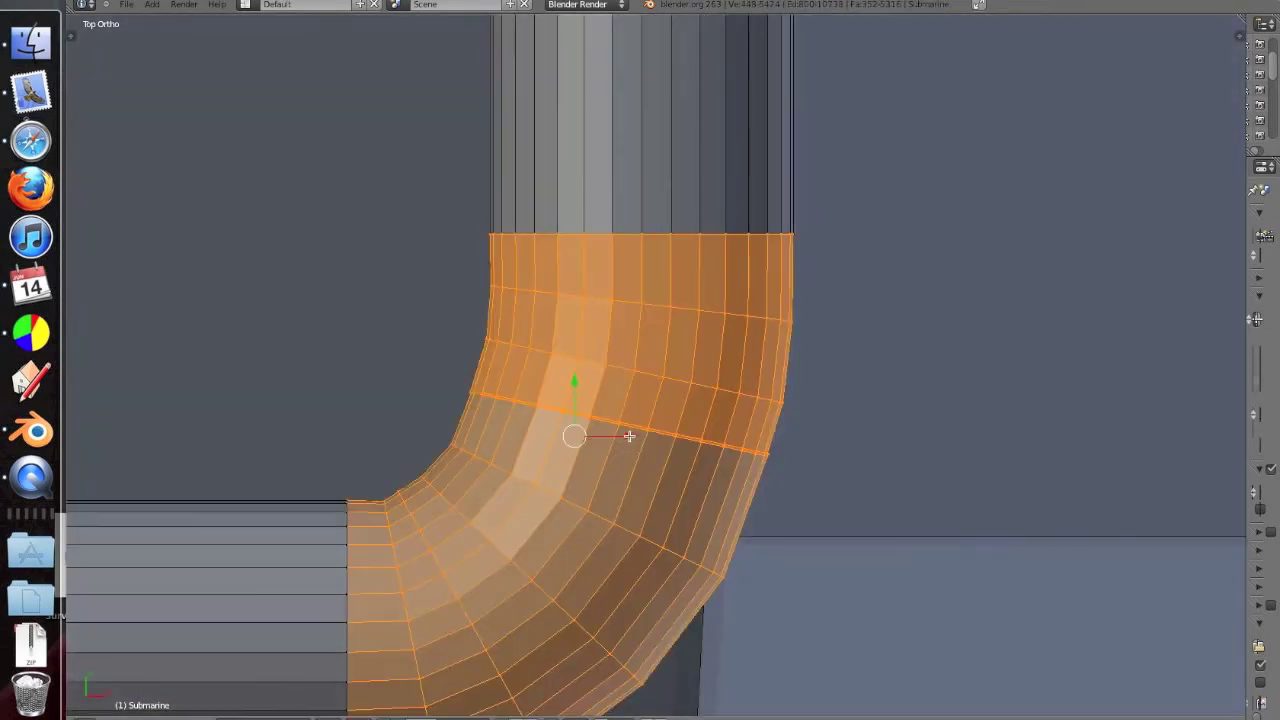
# Nudge the elbow along the X axis to line up with the upper pipe, then check the joint.
pyautogui.press('Tab')
pyautogui.press('Tab')
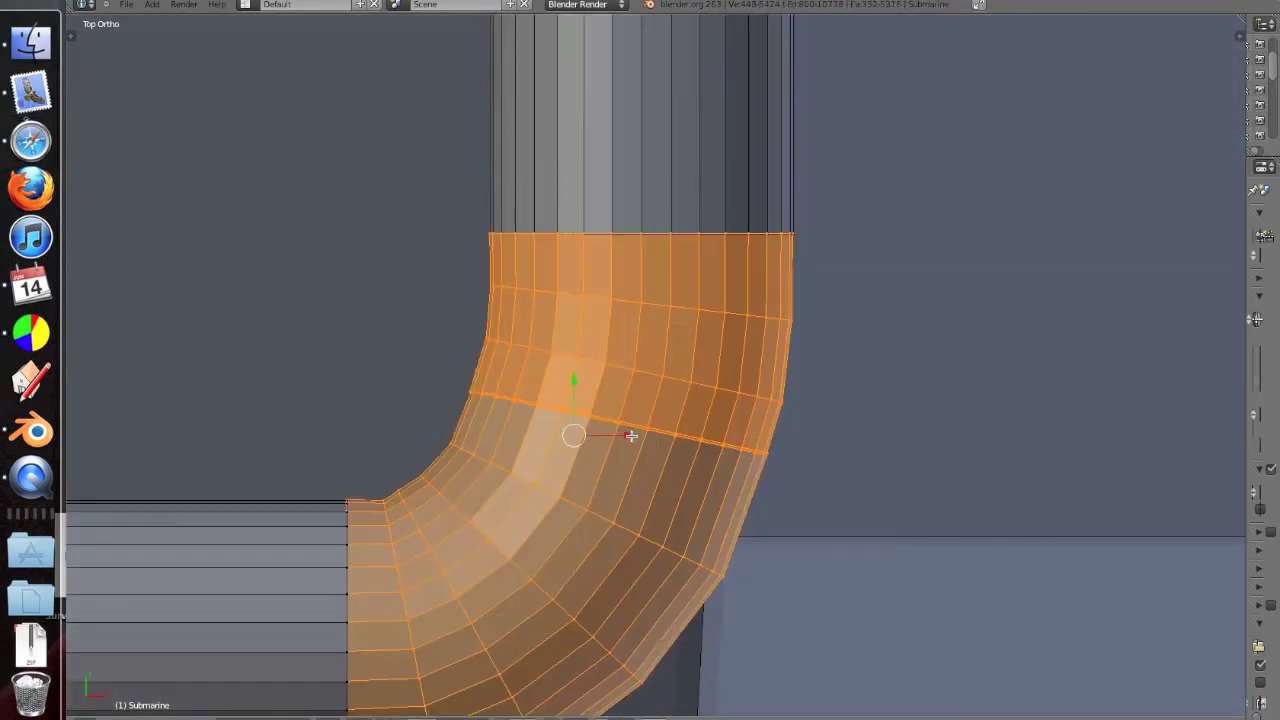
pyautogui.press('g')
pyautogui.press('x')
pyautogui.click(627, 436)
pyautogui.press('Tab')
pyautogui.press('Tab')
pyautogui.moveTo(883, 463)
pyautogui.mouseDown(button='middle')
pyautogui.moveTo(594, 362)
pyautogui.moveTo(492, 391)
pyautogui.mouseUp(button='middle')
pyautogui.press('Tab')
pyautogui.press('Tab')
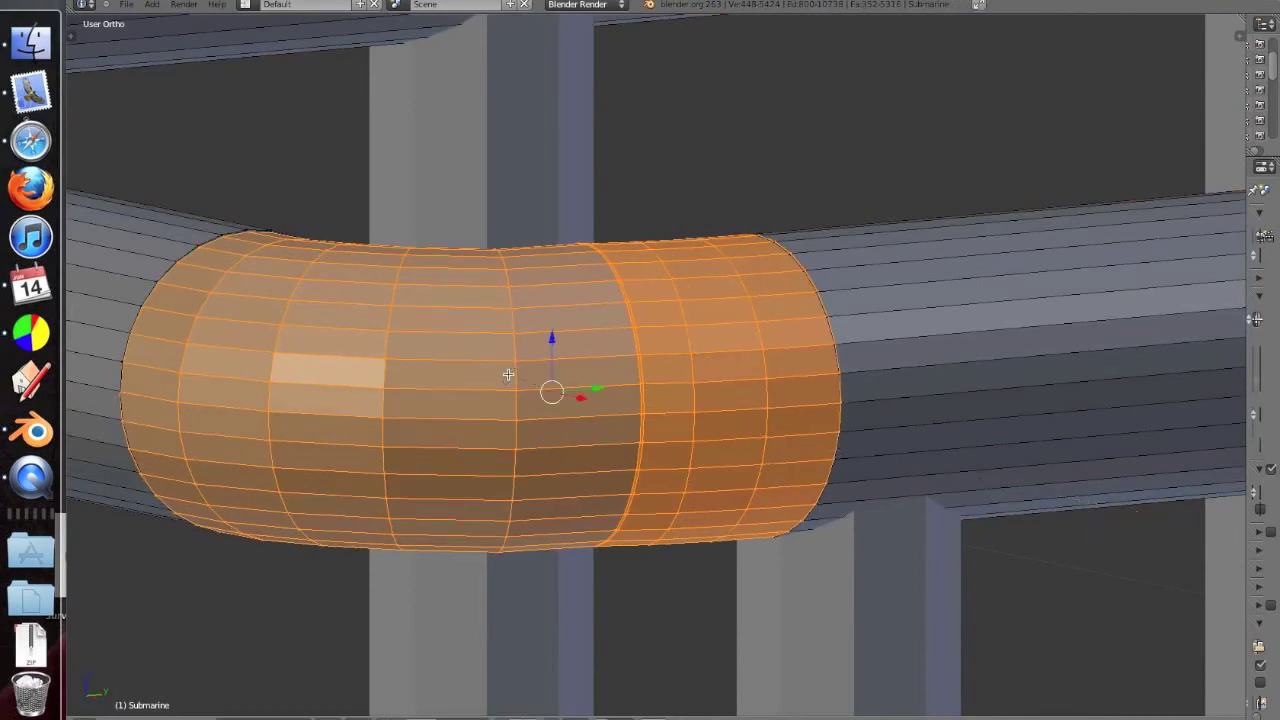
# Leave Edit Mode and view the pipe bend from above and at an angle.
pyautogui.press('Tab')
pyautogui.moveTo(492, 391); pyautogui.dragTo(915, 421, button='middle')
pyautogui.press('KP_7')
pyautogui.scroll(-2, 790, 309)
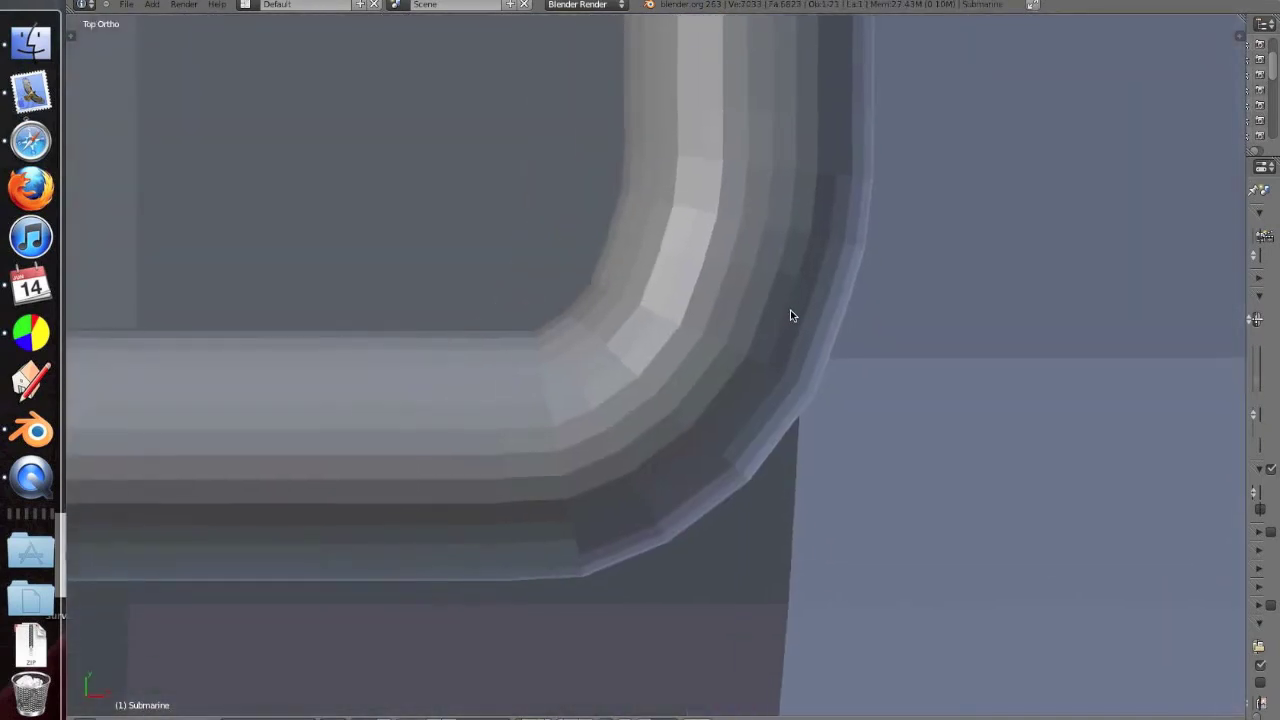
pyautogui.moveTo(792, 334)
pyautogui.mouseDown(button='middle')
pyautogui.moveTo(818, 193)
pyautogui.moveTo(631, 451)
pyautogui.mouseUp(button='middle')
# Box-select the seam edge loop on the bend, then pick a single vertex on it.
pyautogui.press('Tab')
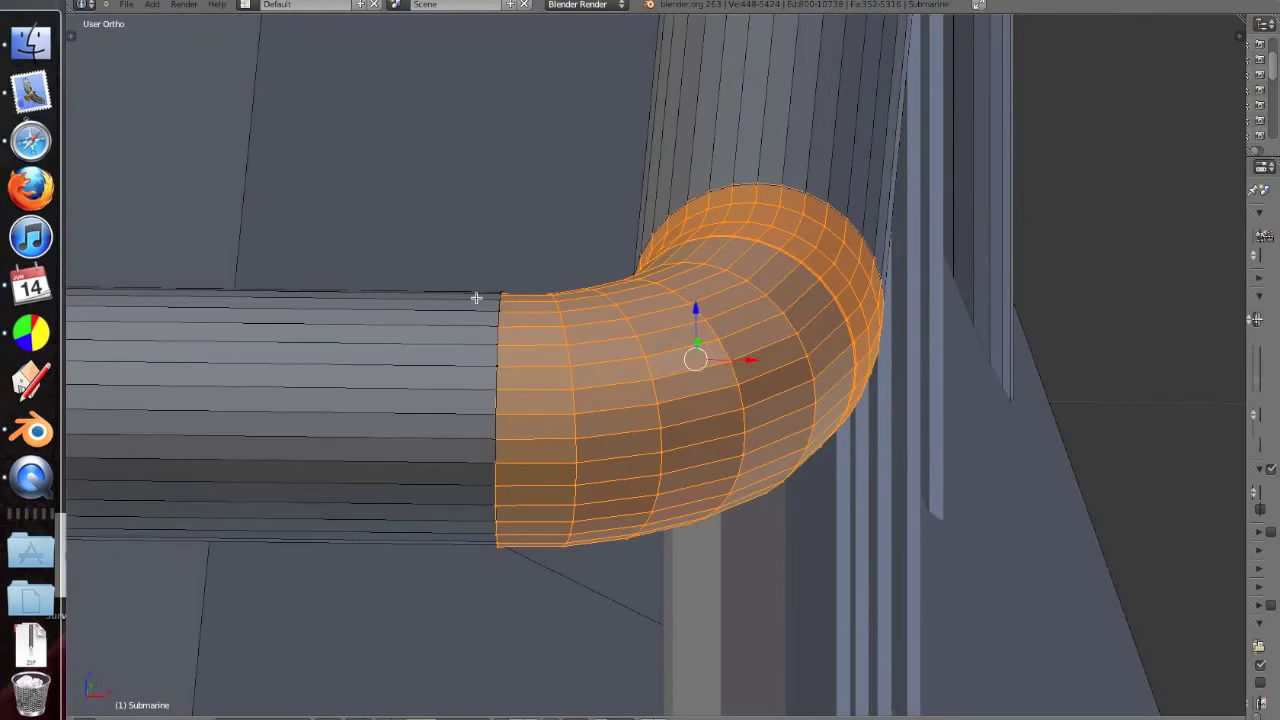
pyautogui.press('a')
pyautogui.press('b')
pyautogui.moveTo(477, 271); pyautogui.dragTo(530, 596)
pyautogui.press('z')
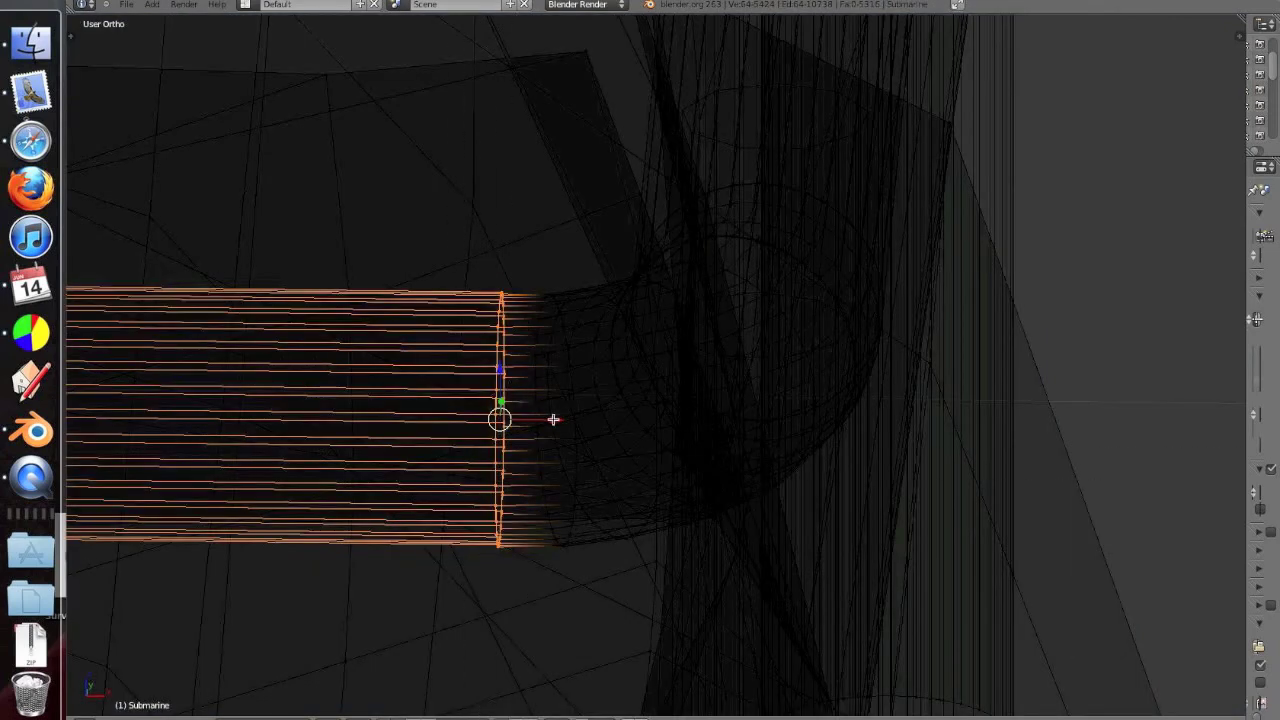
pyautogui.rightClick(552, 420)
pyautogui.press('z')
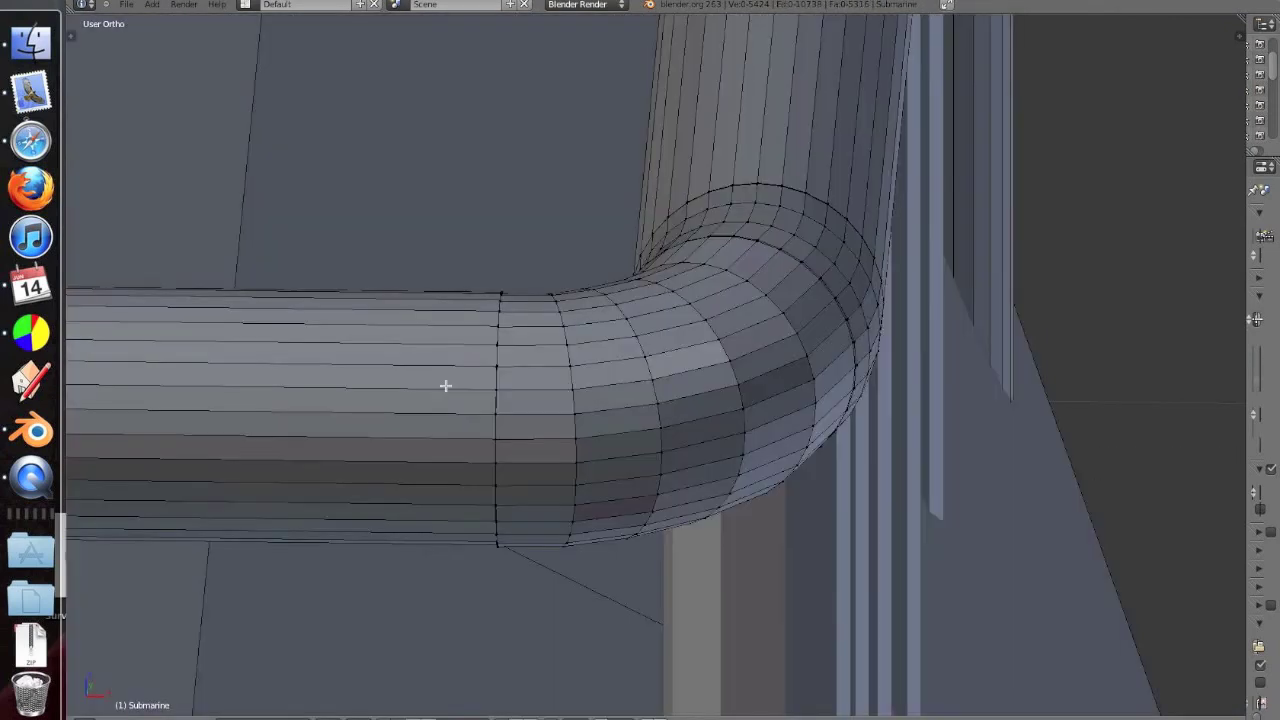
pyautogui.press('z')
# Inspect the selected seam vertex from several angles, ending in Front view.
pyautogui.scroll(2, 500, 374)
pyautogui.scroll(3, 498, 376)
pyautogui.keyDown('shift'); pyautogui.moveTo(498, 376); pyautogui.dragTo(461, 329, button='middle'); pyautogui.keyUp('shift')
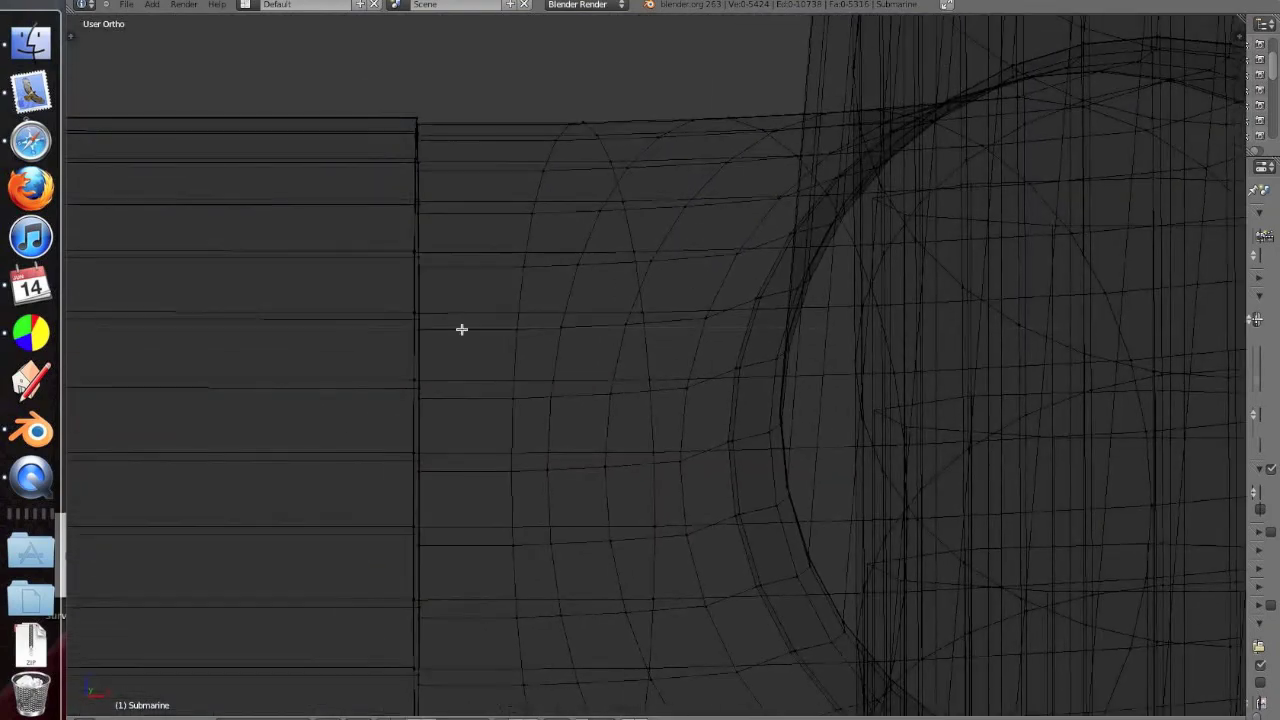
pyautogui.press('KP_1')
pyautogui.moveTo(431, 130)
pyautogui.keyDown('shift'); pyautogui.mouseDown(button='middle')
pyautogui.moveTo(540, 231)
pyautogui.moveTo(469, 243)
pyautogui.moveTo(489, 254)
pyautogui.moveTo(472, 160)
pyautogui.mouseUp(button='middle'); pyautogui.keyUp('shift')
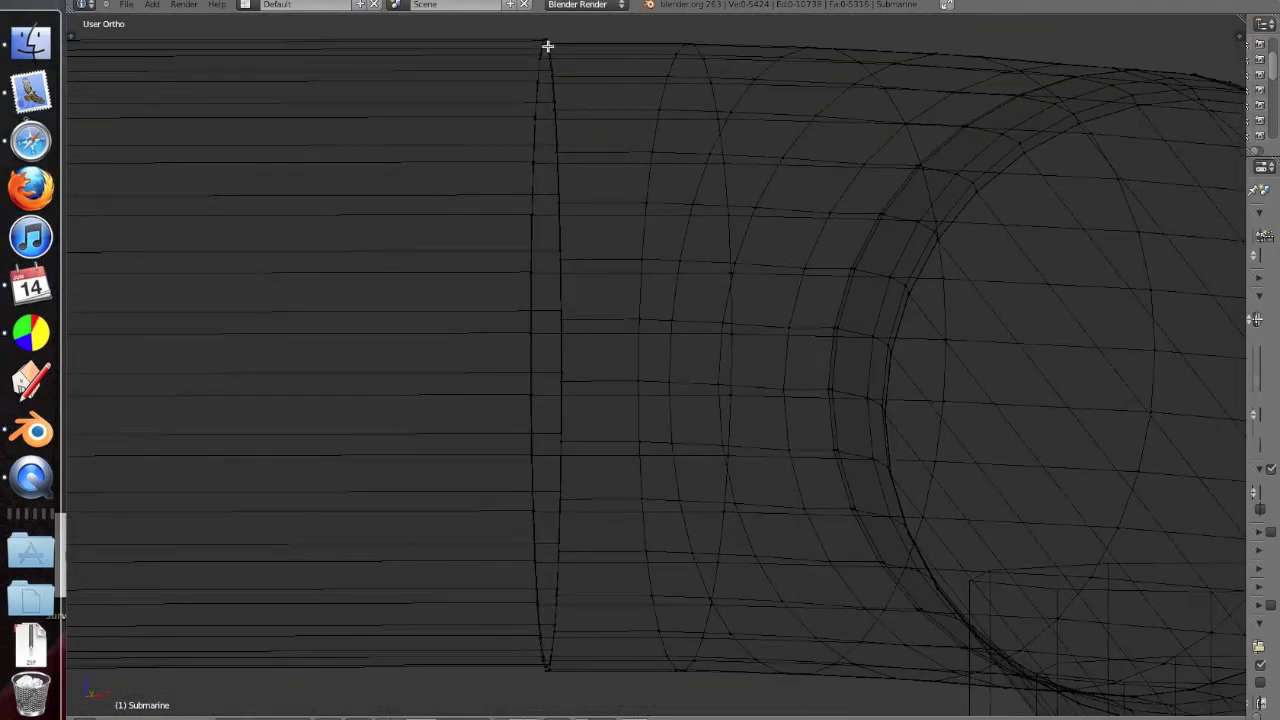
pyautogui.scroll(5, 554, 57)
pyautogui.moveTo(683, 271)
pyautogui.mouseDown(button='middle')
pyautogui.moveTo(660, 309)
pyautogui.moveTo(395, 249)
pyautogui.mouseUp(button='middle')
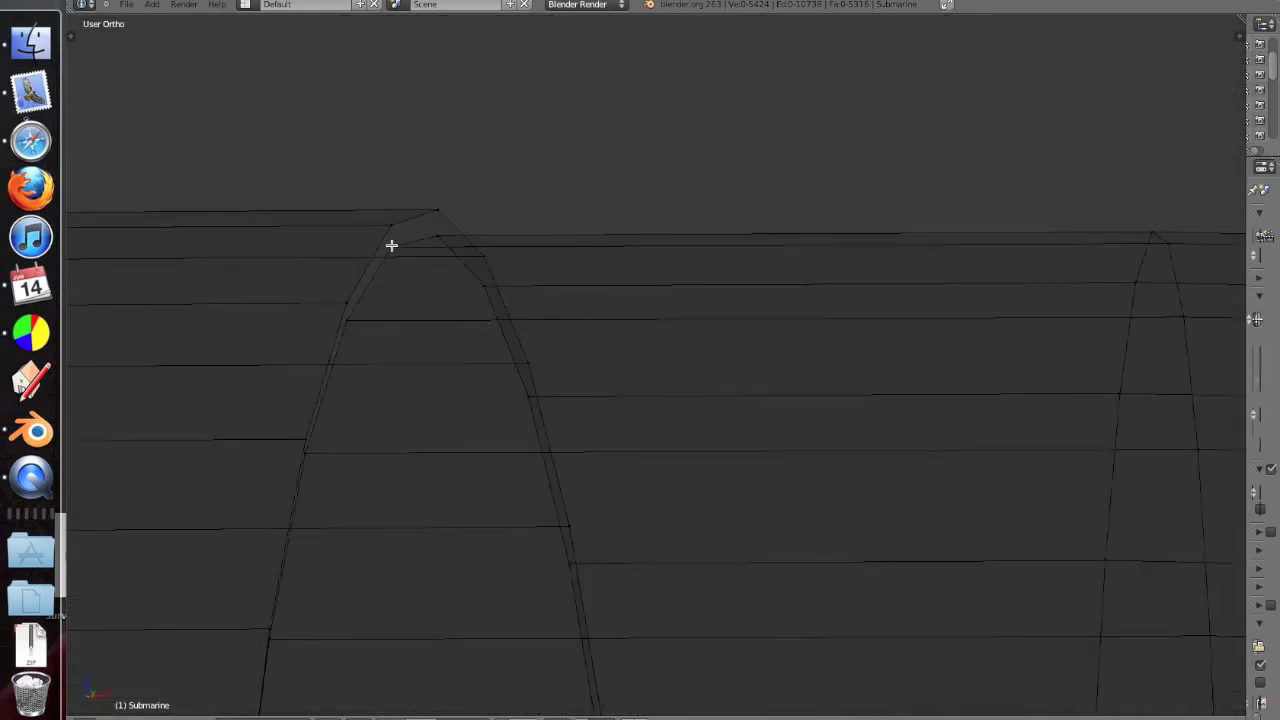
pyautogui.moveTo(511, 178); pyautogui.dragTo(702, 186, button='middle')
pyautogui.moveTo(627, 230); pyautogui.dragTo(560, 327, button='middle')
pyautogui.press('KP_1')
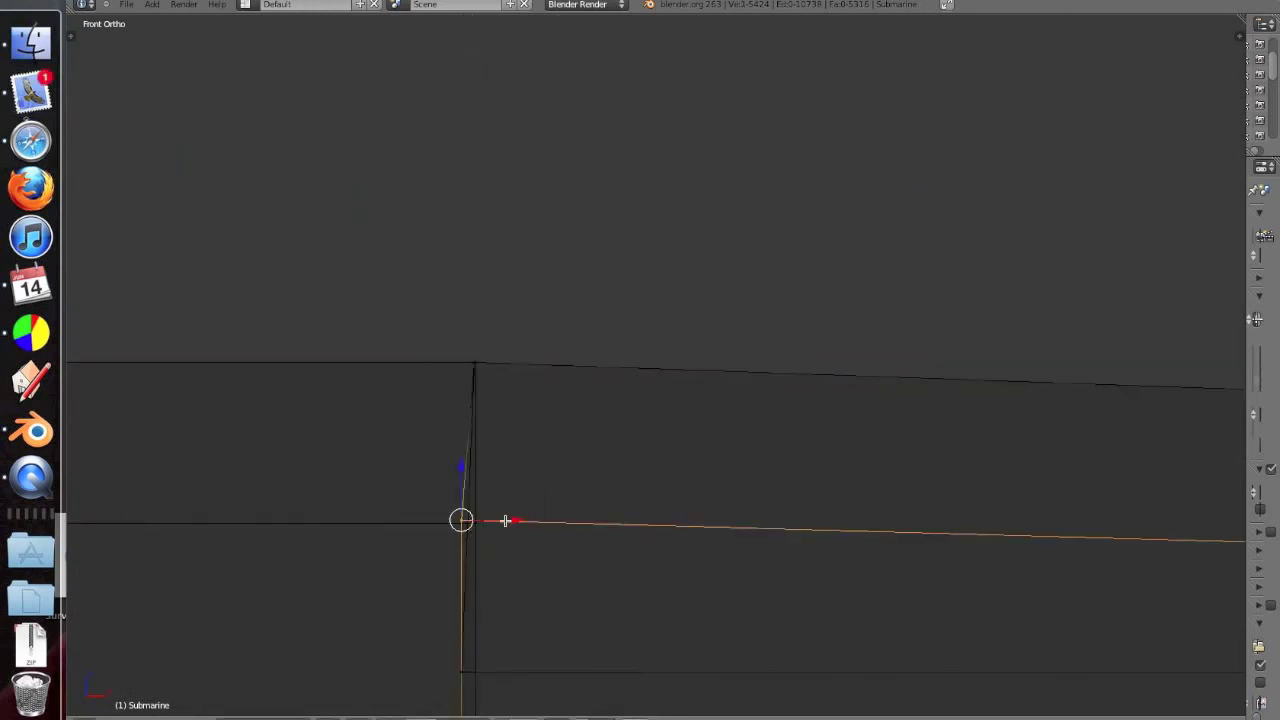
# Box-select the corner vertex of the joint in Front view.
pyautogui.scroll(-3, 575, 466)
pyautogui.scroll(3, 587, 484)
pyautogui.press('b')
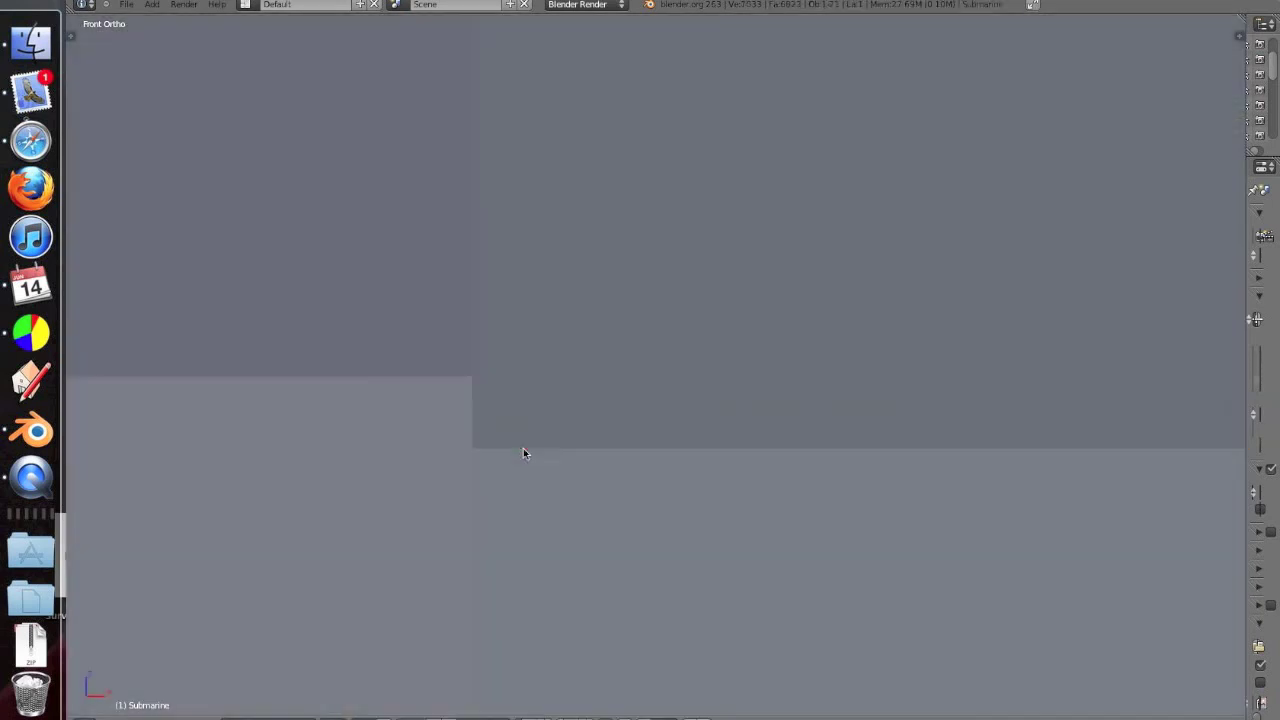
pyautogui.moveTo(517, 449); pyautogui.dragTo(466, 400)
pyautogui.moveTo(430, 396)
pyautogui.keyDown('shift'); pyautogui.mouseDown(button='middle')
pyautogui.moveTo(461, 325)
pyautogui.moveTo(498, 508)
pyautogui.mouseUp(button='middle'); pyautogui.keyUp('shift')
# Orbit around the selected vertex, then out to the whole submarine wireframe.
pyautogui.scroll(3, 554, 494)
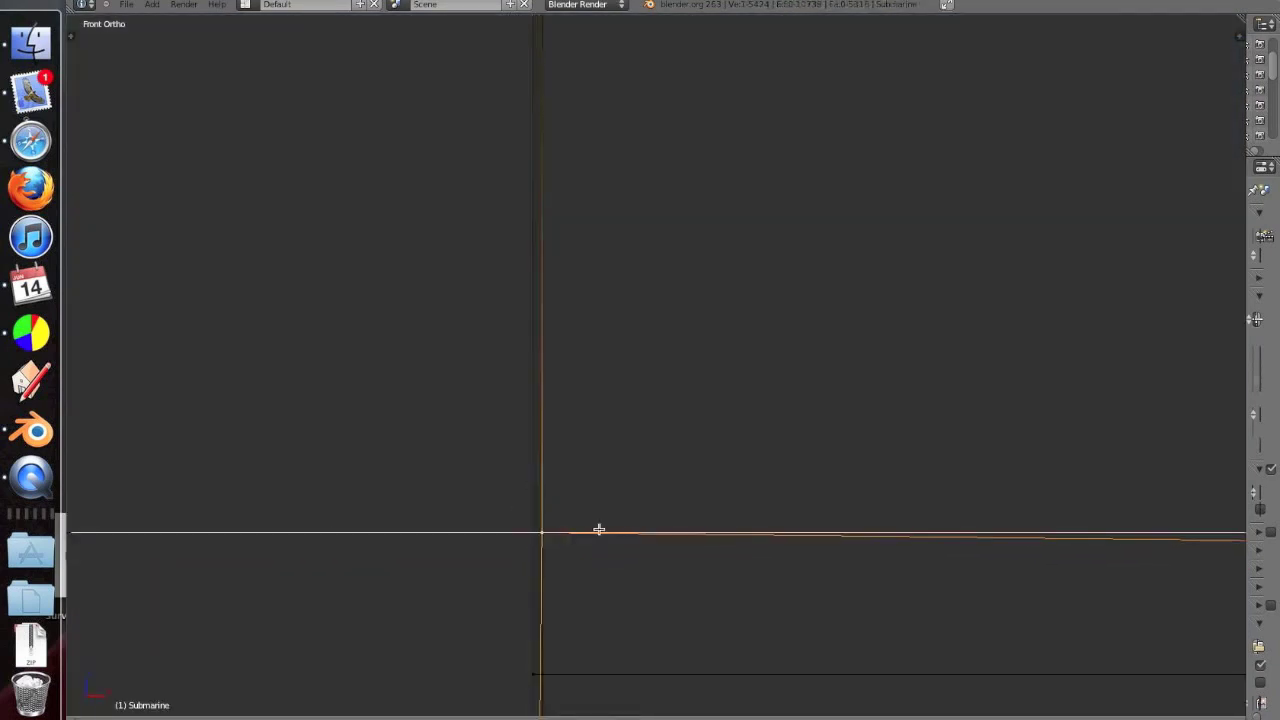
pyautogui.scroll(-5, 657, 509)
pyautogui.scroll(3, 670, 293)
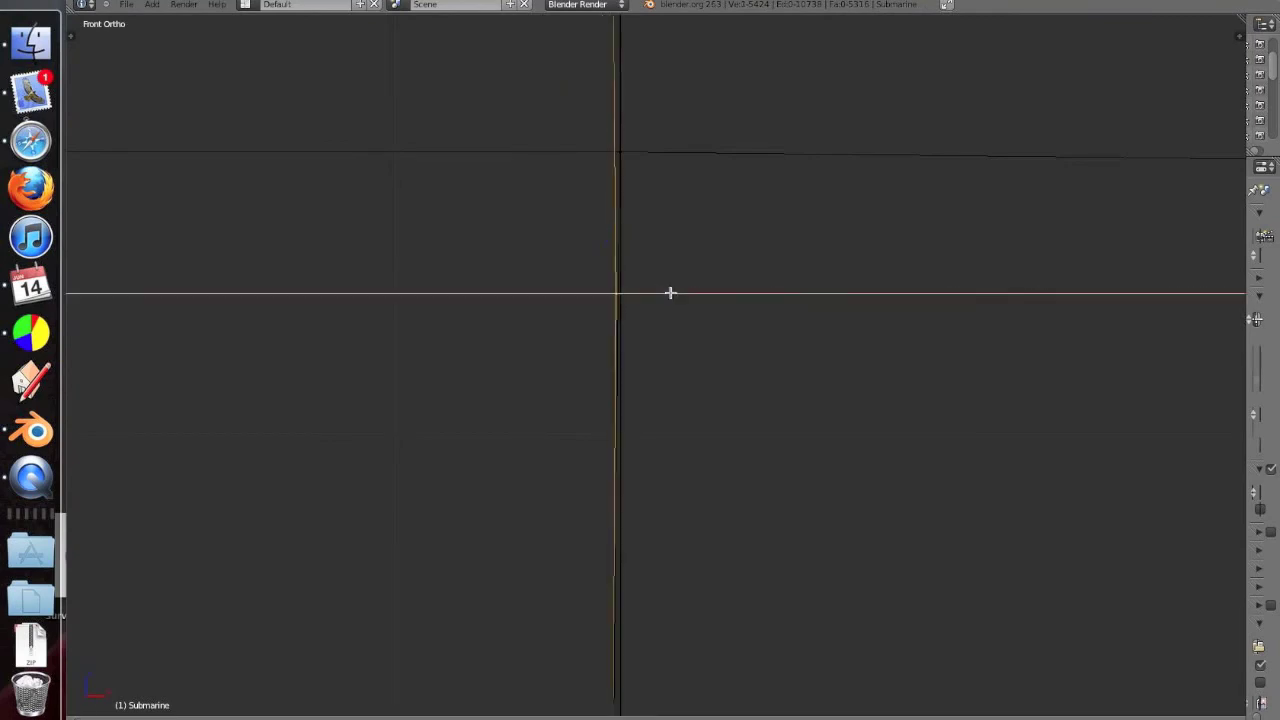
pyautogui.scroll(-3, 669, 329)
pyautogui.moveTo(691, 340)
pyautogui.mouseDown(button='middle')
pyautogui.moveTo(775, 283)
pyautogui.moveTo(706, 397)
pyautogui.moveTo(860, 271)
pyautogui.moveTo(559, 396)
pyautogui.mouseUp(button='middle')
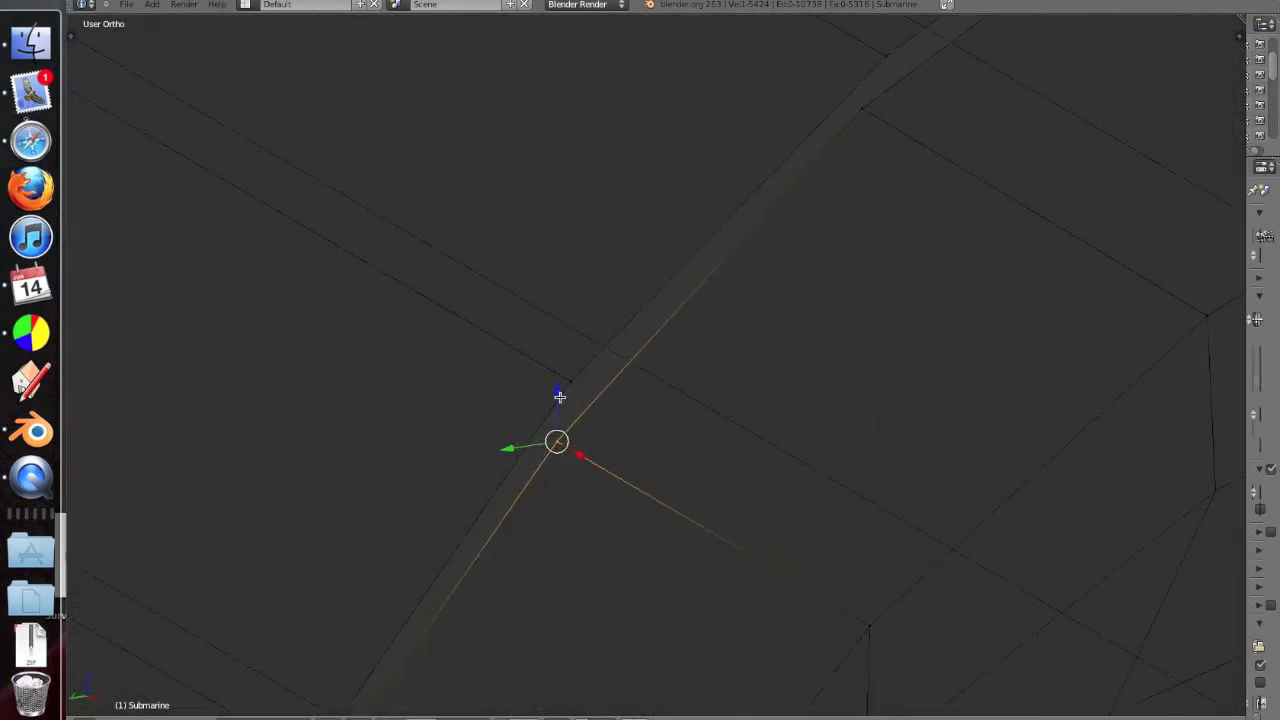
pyautogui.moveTo(570, 335); pyautogui.dragTo(184, 459, button='middle')
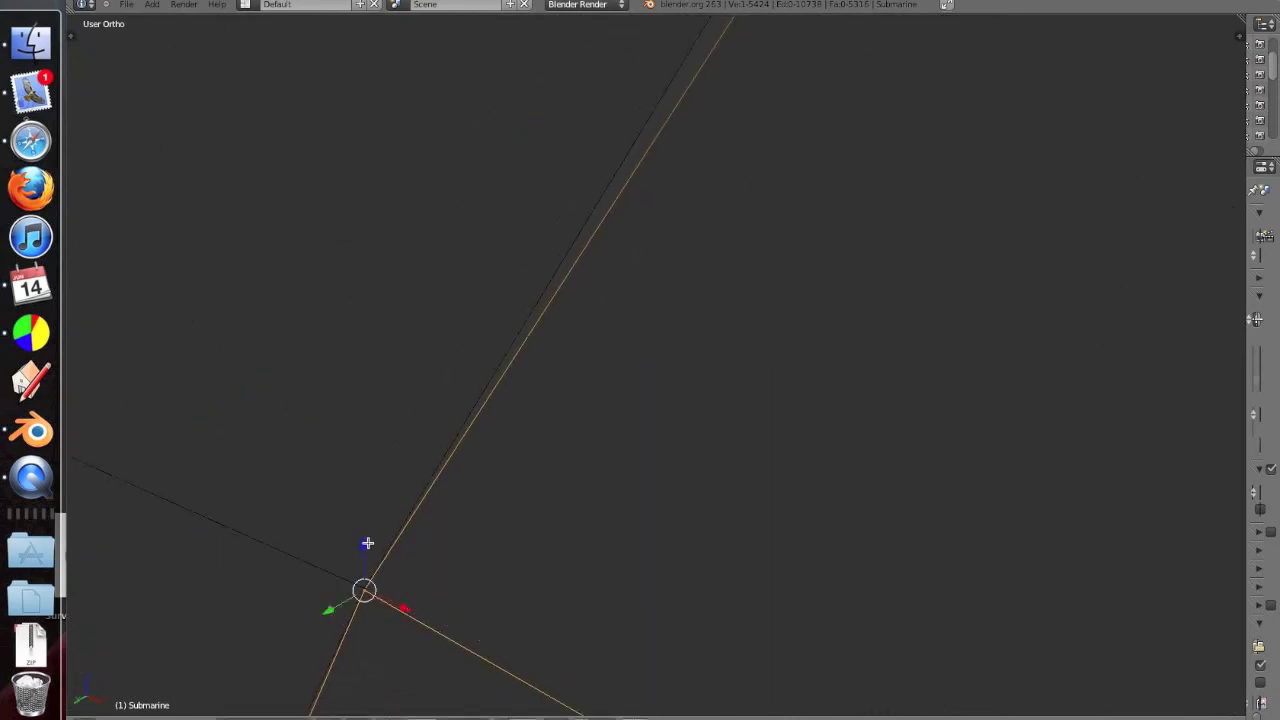
pyautogui.moveTo(302, 541)
pyautogui.mouseDown(button='middle')
pyautogui.moveTo(363, 511)
pyautogui.moveTo(671, 503)
pyautogui.moveTo(671, 431)
pyautogui.moveTo(539, 431)
pyautogui.moveTo(614, 457)
pyautogui.moveTo(717, 443)
pyautogui.mouseUp(button='middle')
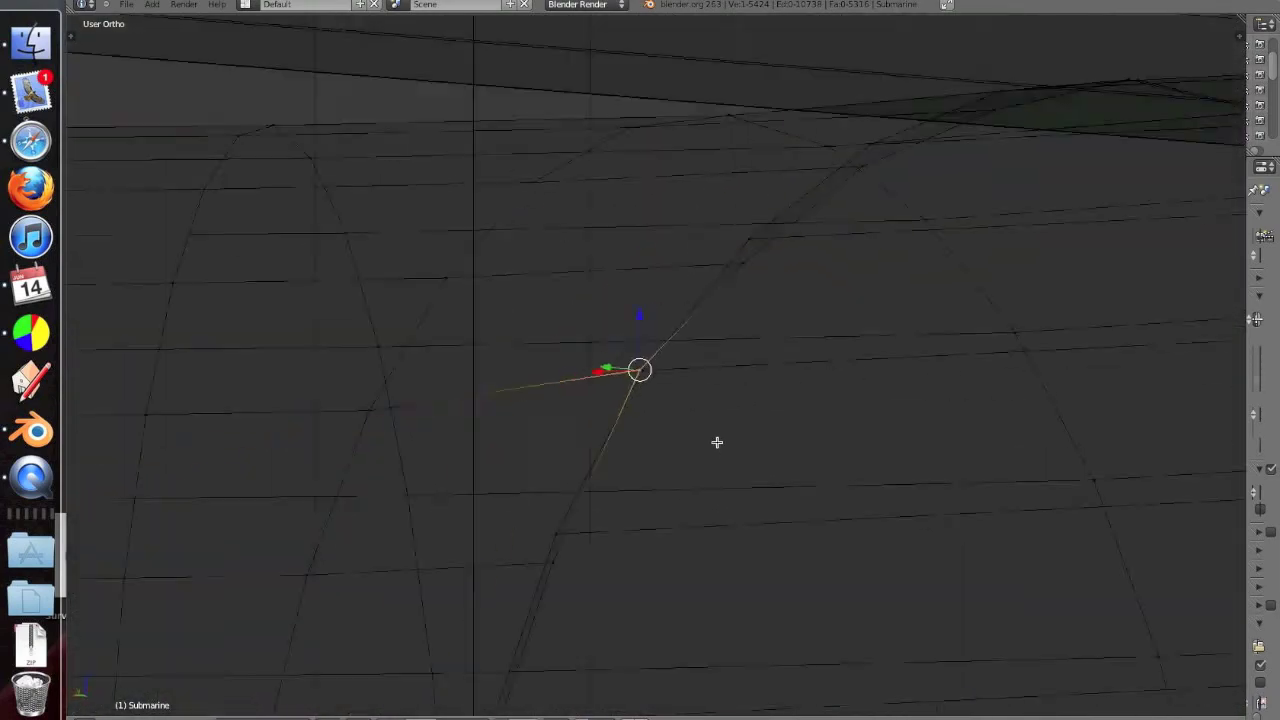
pyautogui.scroll(-5, 717, 443)
pyautogui.moveTo(631, 463)
pyautogui.mouseDown(button='middle')
pyautogui.moveTo(652, 390)
pyautogui.moveTo(283, 583)
pyautogui.moveTo(457, 320)
pyautogui.moveTo(849, 366)
pyautogui.moveTo(752, 271)
pyautogui.mouseUp(button='middle')
# Check the side and front views, then exit Edit Mode into solid shading.
pyautogui.press('KP_3')
pyautogui.press('KP_1')
pyautogui.press('Tab')
pyautogui.press('z')
pyautogui.scroll(5, 812, 255)
pyautogui.scroll(-4, 873, 418)
# Orbit and zoom around the solid submarine toward the side fin area.
pyautogui.moveTo(873, 418)
pyautogui.mouseDown(button='middle')
pyautogui.moveTo(712, 576)
pyautogui.moveTo(641, 579)
pyautogui.moveTo(722, 535)
pyautogui.mouseUp(button='middle')
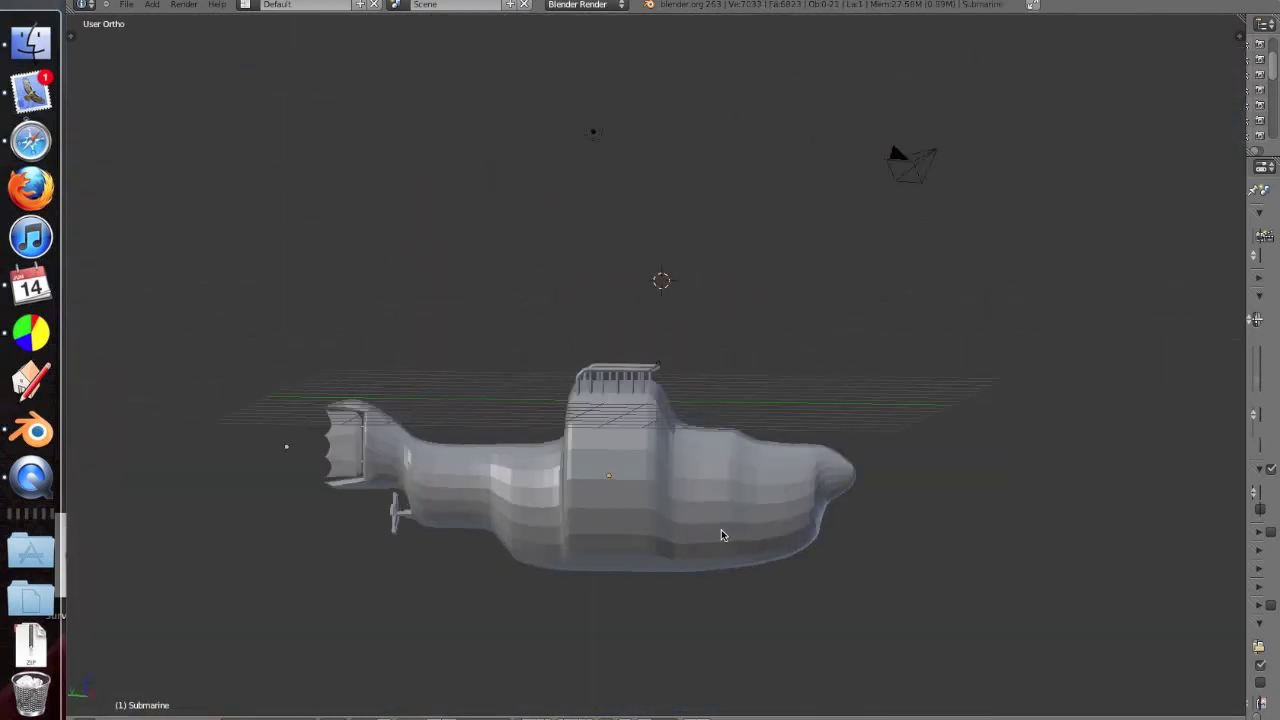
pyautogui.moveTo(988, 466)
pyautogui.mouseDown(button='middle')
pyautogui.moveTo(590, 487)
pyautogui.moveTo(413, 464)
pyautogui.moveTo(1035, 497)
pyautogui.moveTo(1035, 423)
pyautogui.moveTo(891, 366)
pyautogui.moveTo(1135, 361)
pyautogui.moveTo(654, 482)
pyautogui.mouseUp(button='middle')
pyautogui.scroll(5, 654, 482)
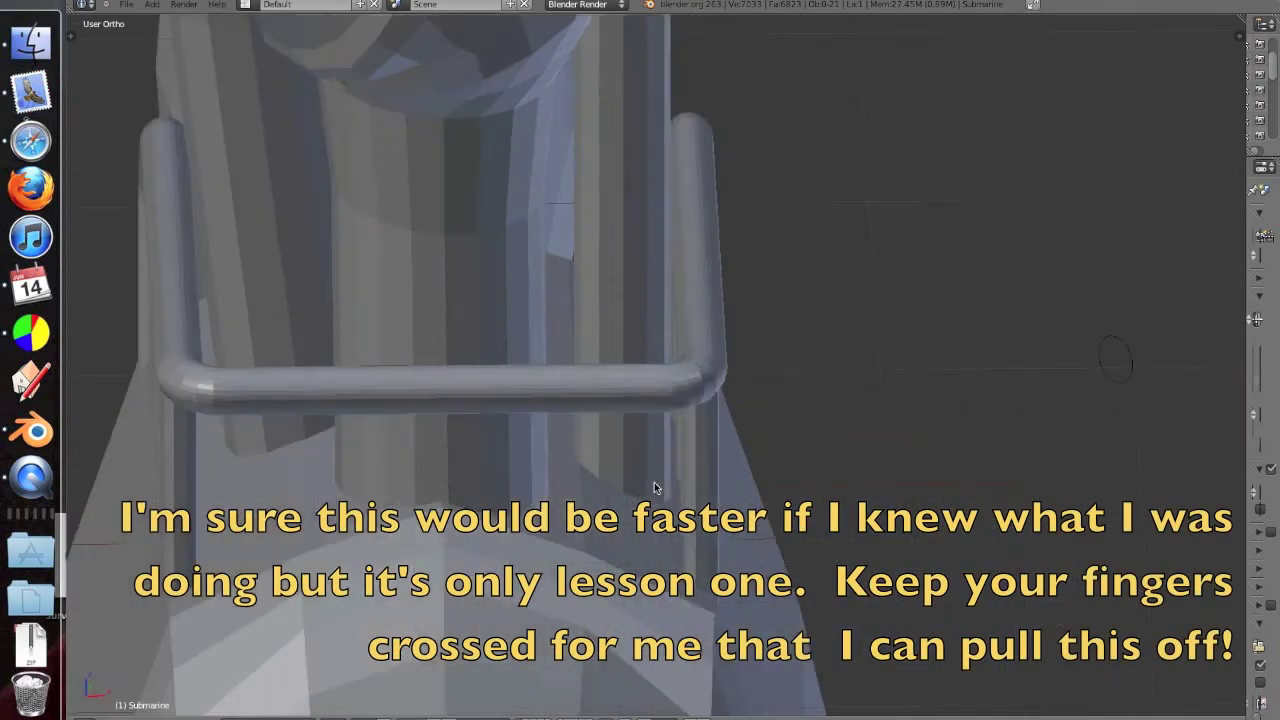
pyautogui.scroll(-5, 654, 482)
pyautogui.moveTo(977, 484)
pyautogui.mouseDown(button='middle')
pyautogui.moveTo(818, 485)
pyautogui.moveTo(1008, 468)
pyautogui.mouseUp(button='middle')
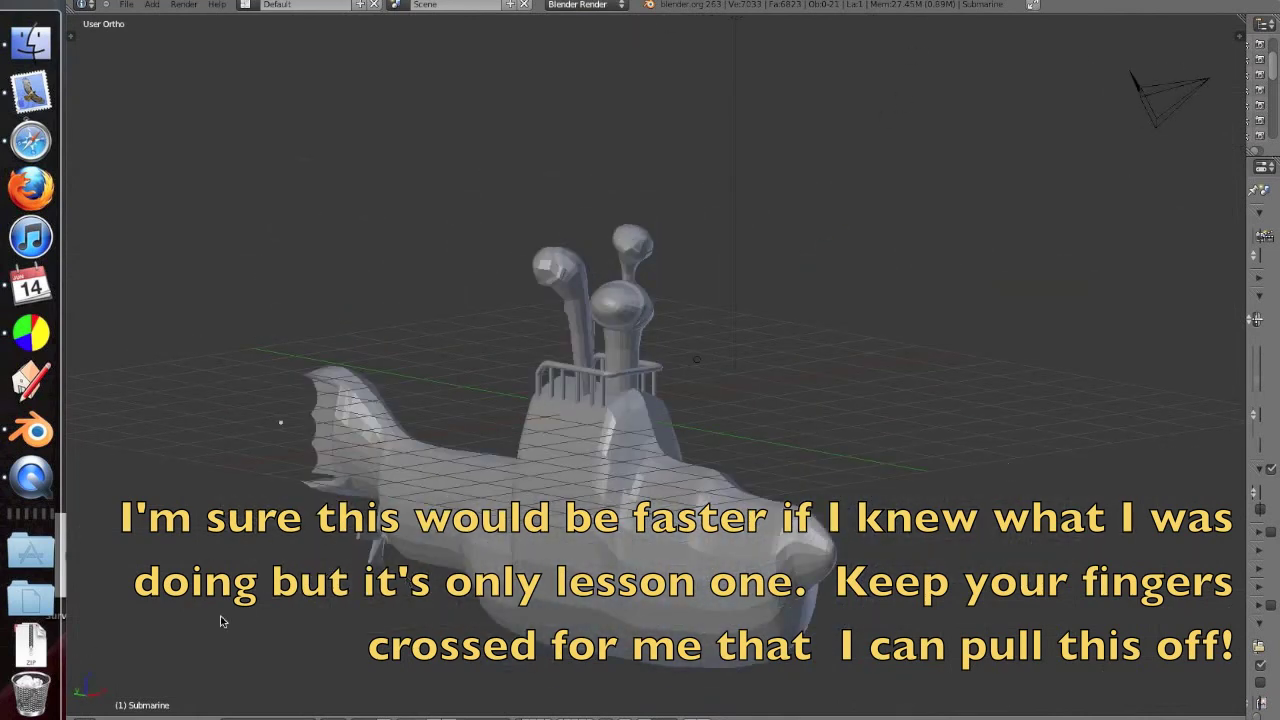
pyautogui.moveTo(222, 621); pyautogui.dragTo(591, 486, button='middle')
pyautogui.scroll(5, 591, 486)
pyautogui.scroll(3, 596, 496)
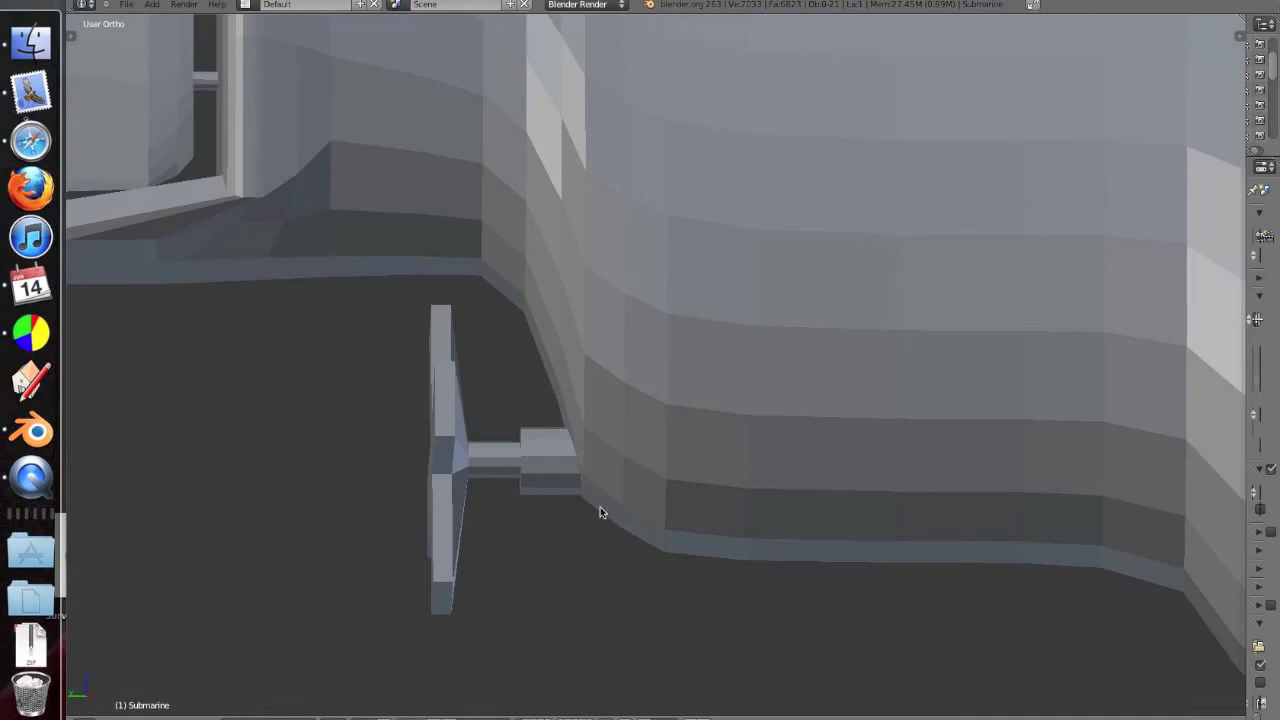
pyautogui.scroll(-5, 538, 485)
# Examine the rear opening, then orbit out to the full side of the submarine.
pyautogui.moveTo(538, 485); pyautogui.dragTo(665, 444, button='middle')
pyautogui.scroll(4, 706, 335)
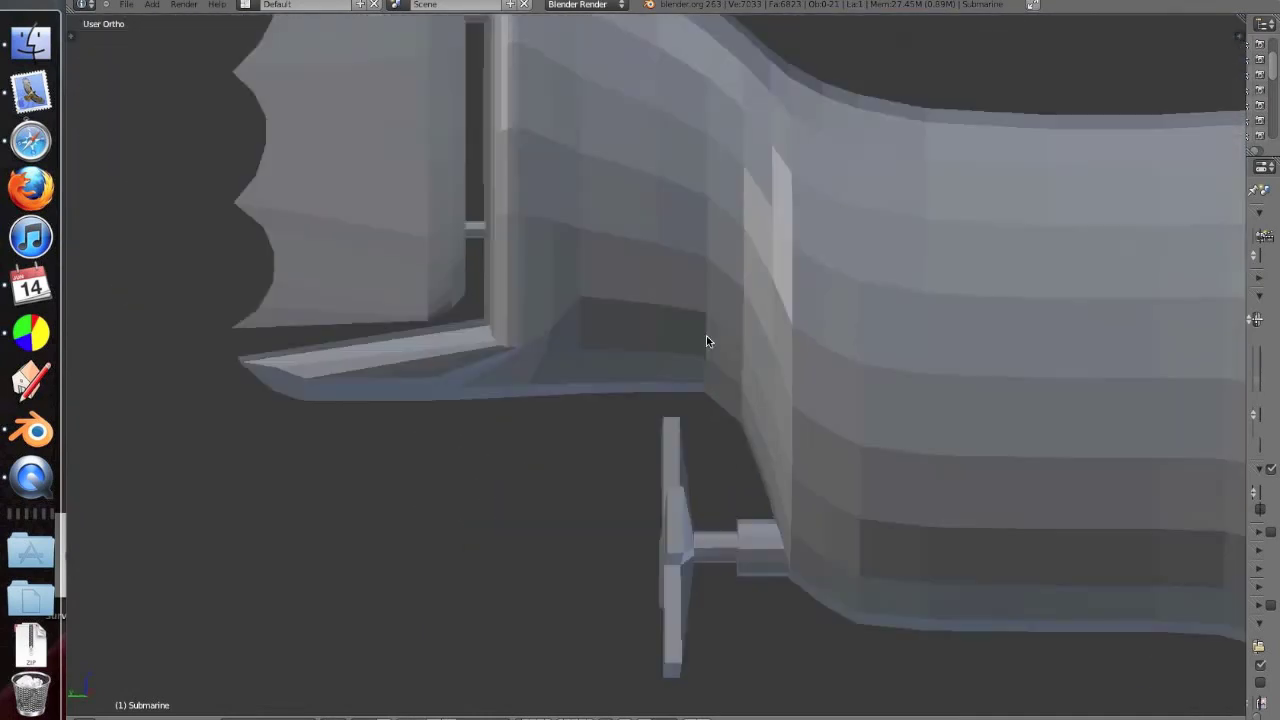
pyautogui.moveTo(706, 335); pyautogui.dragTo(645, 178, button='middle')
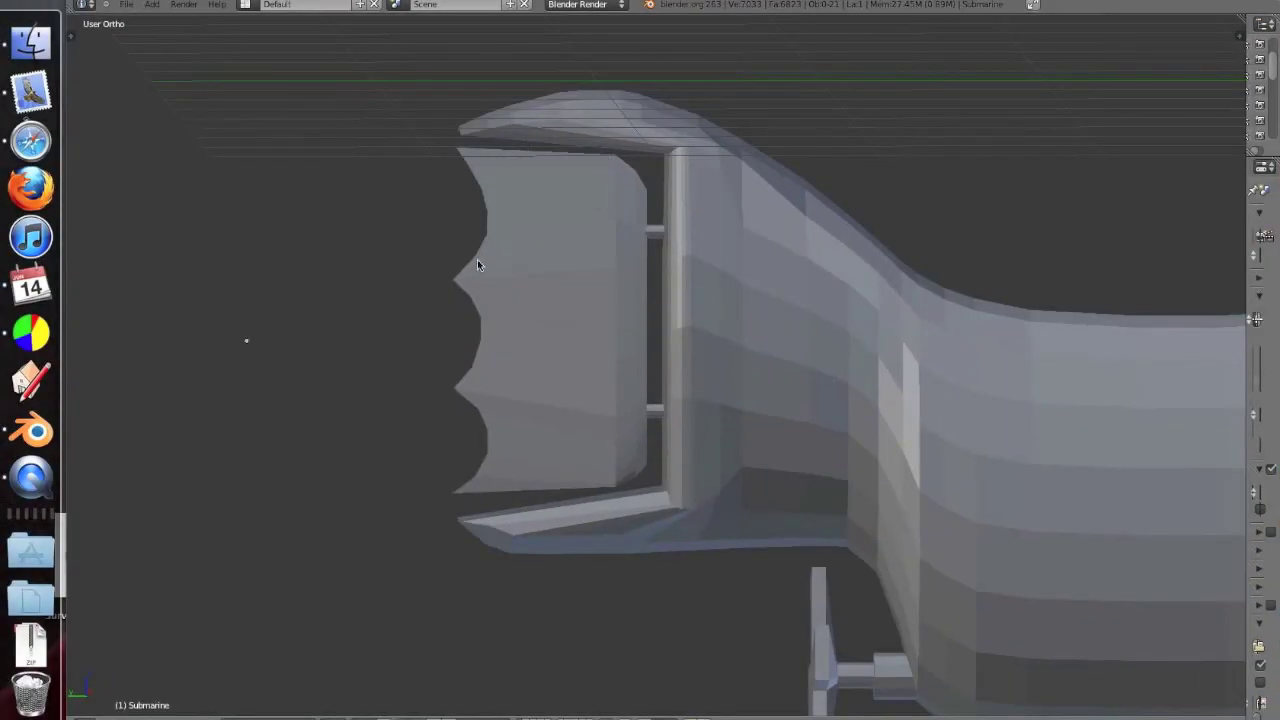
pyautogui.moveTo(477, 264); pyautogui.dragTo(771, 331, button='middle')
pyautogui.scroll(-2, 826, 320)
pyautogui.scroll(-5, 846, 394)
pyautogui.moveTo(846, 394); pyautogui.dragTo(437, 402, button='middle')
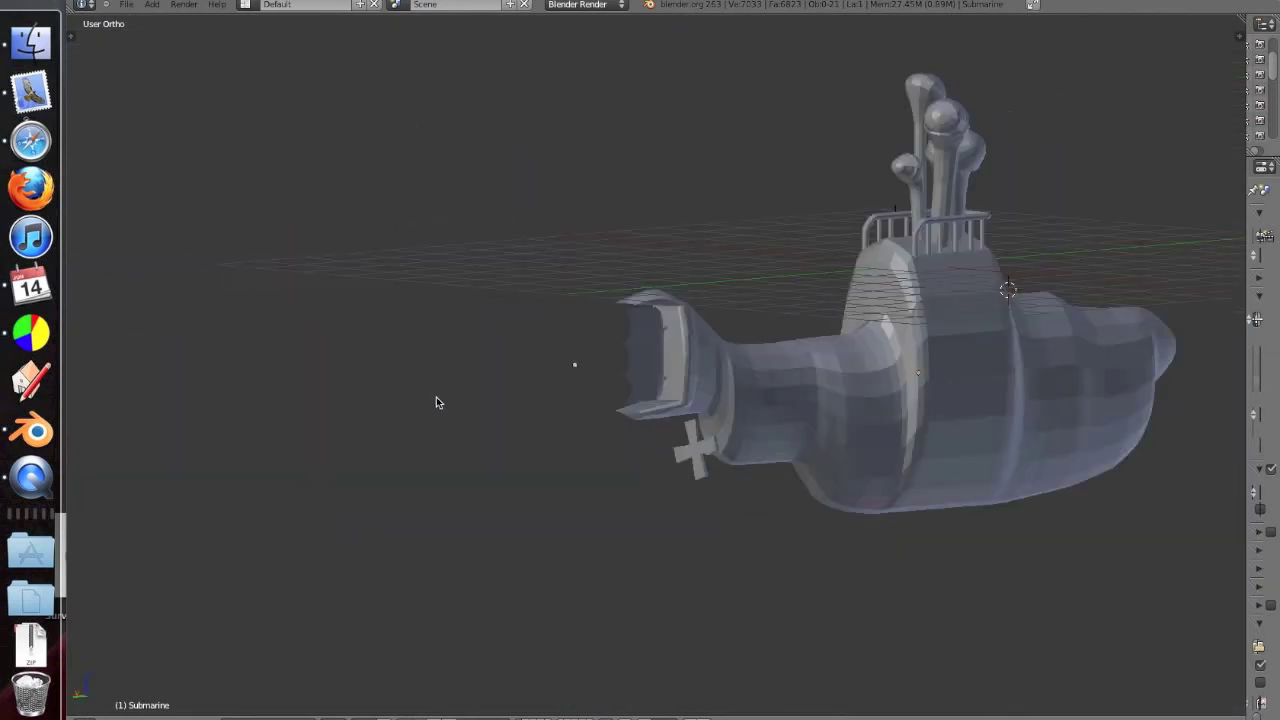